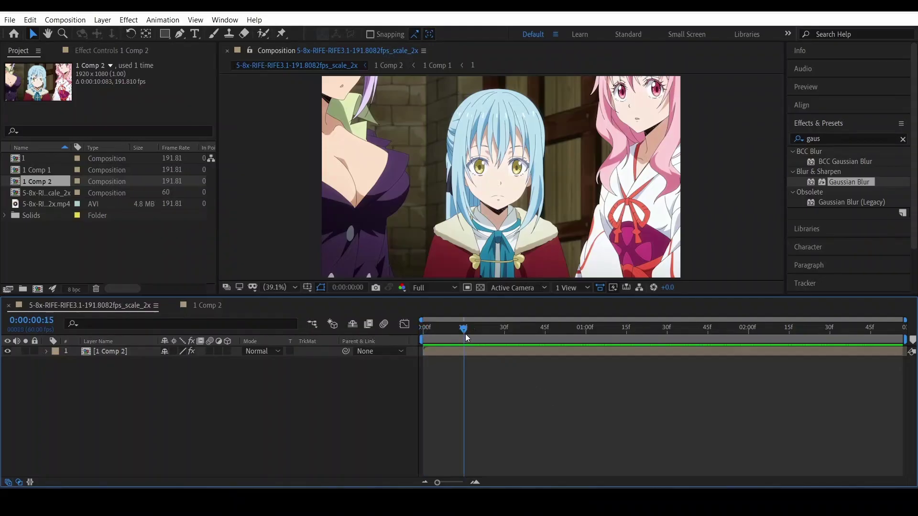
Step: Scrub through the 1 Comp 2 layer in the timeline and open the exported Testclip no cc video from File Explorer
left_click(455, 347)
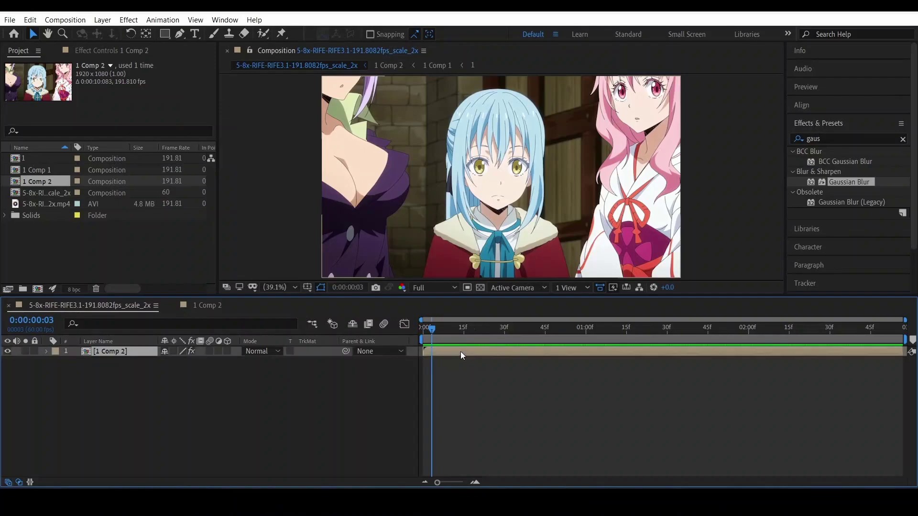
left_click_drag(440, 328, 791, 328)
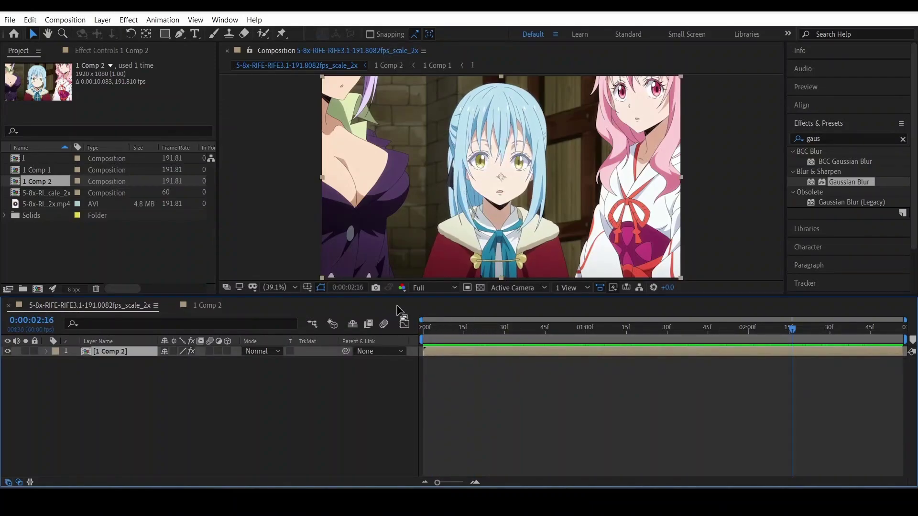
left_click_drag(495, 335, 426, 329)
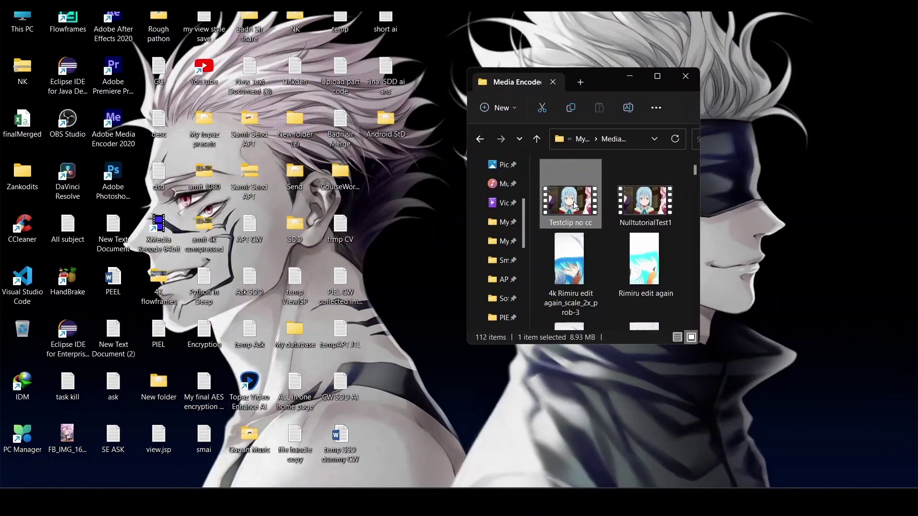
double_click(579, 193)
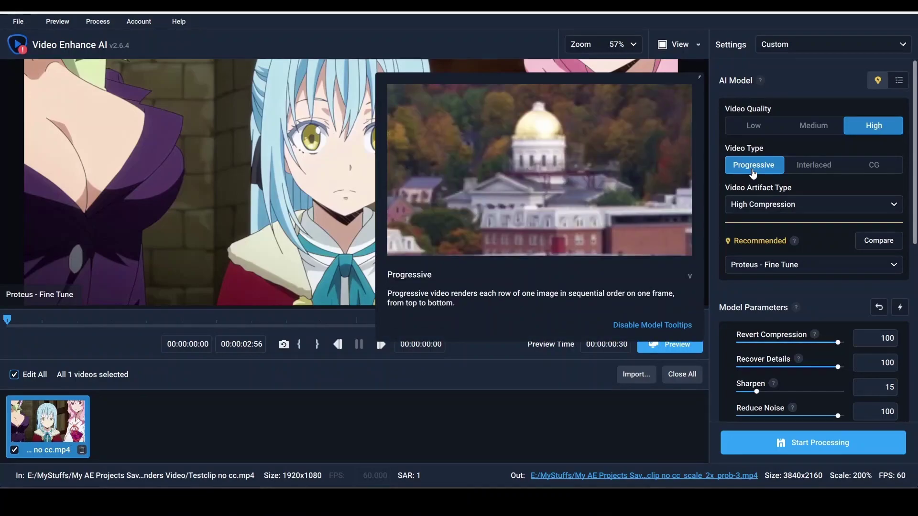
Step: Keep Proteus - Fine Tune as the AI model and set the Sharpen parameter to 0
scroll(915, 197, "down", 2)
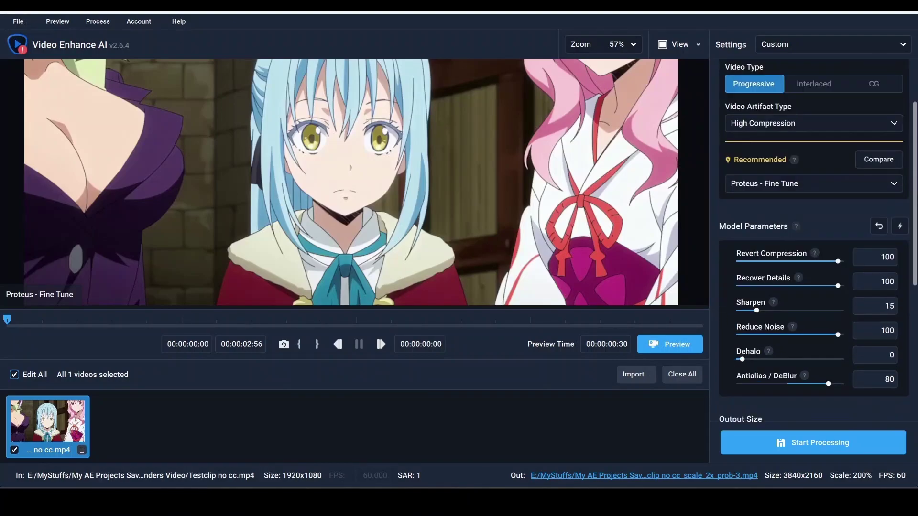
left_click(815, 181)
left_click(816, 181)
scroll(867, 177, "down", 2)
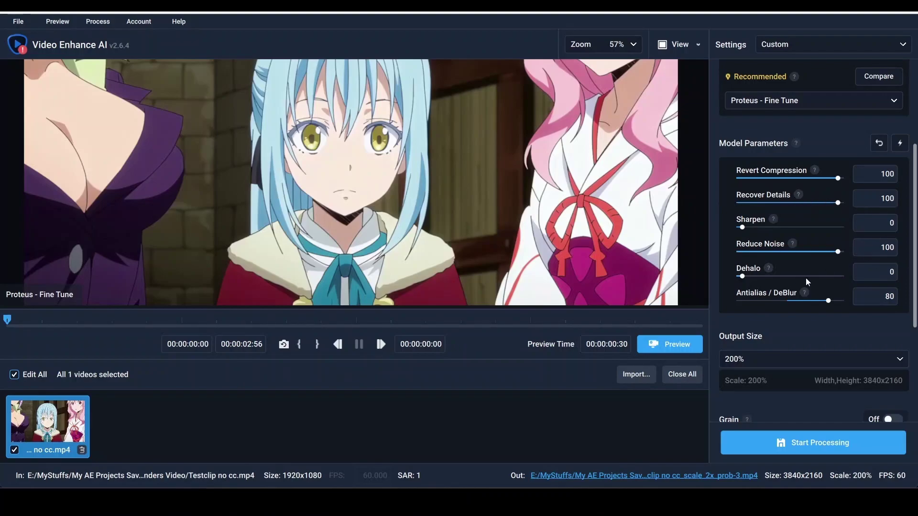
Step: Set the output size to 200% and check the source clip's frame size in its file properties
left_click_drag(916, 269, 916, 334)
left_click(835, 232)
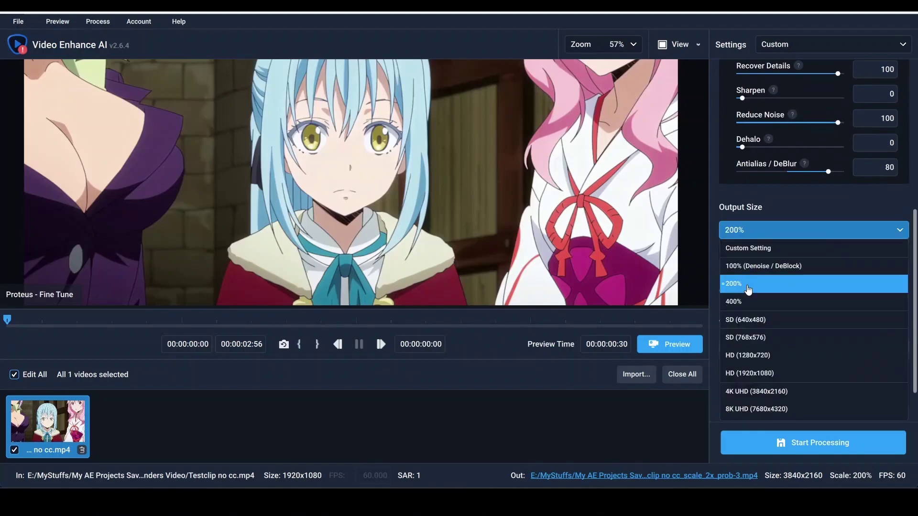
left_click(746, 285)
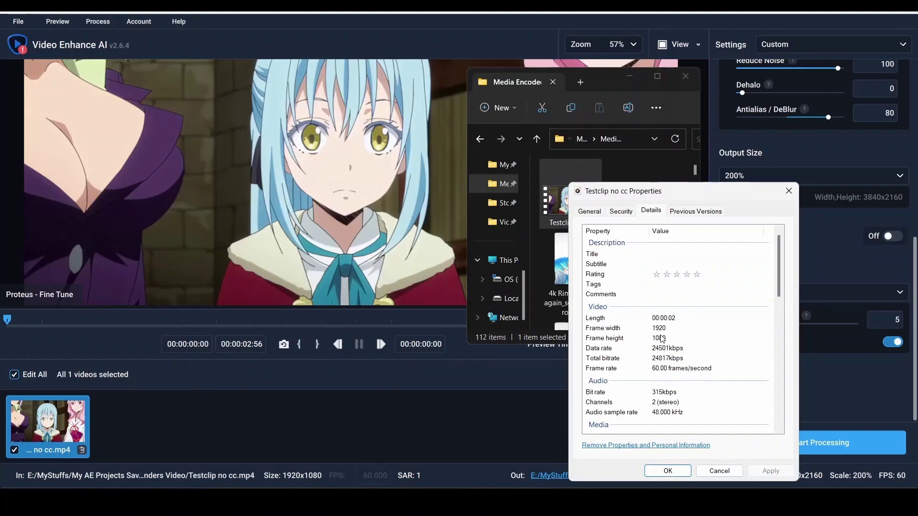
left_click(676, 78)
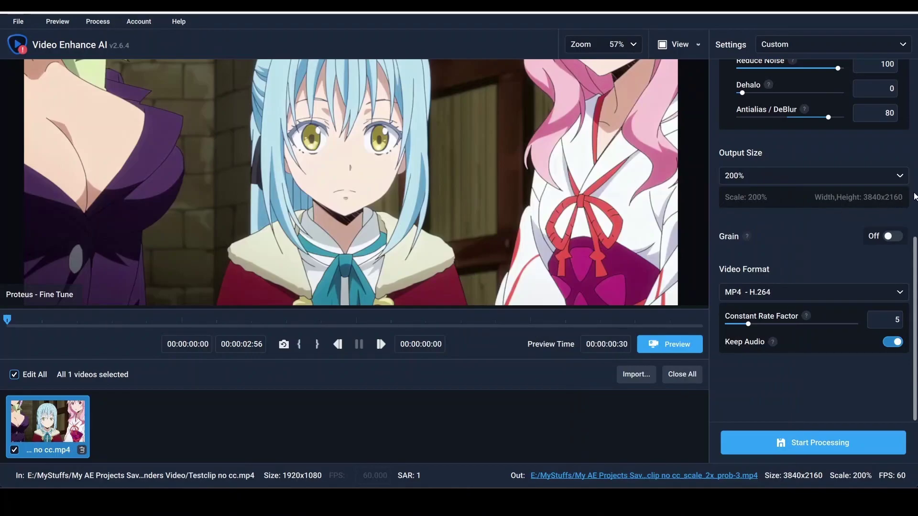
Step: Keep MP4 - H.264 as the video format, with audio kept, and start processing the clip
left_click(769, 293)
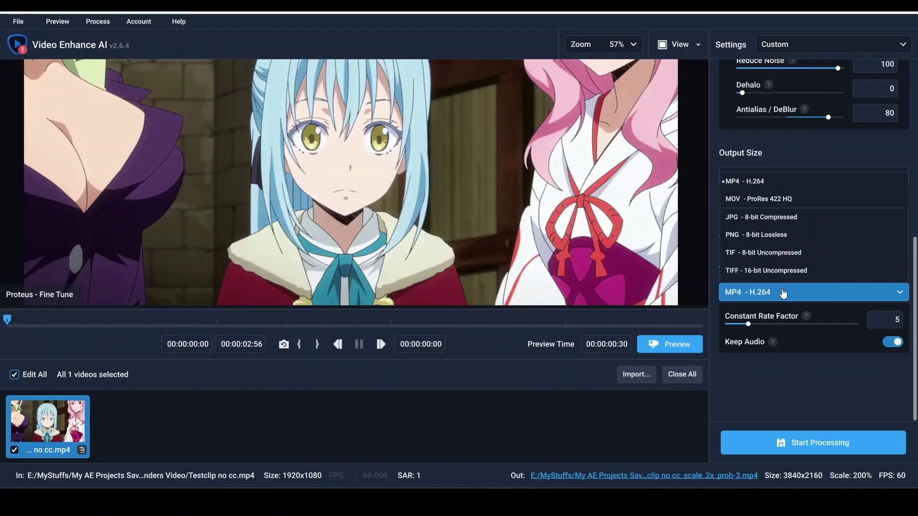
left_click(782, 293)
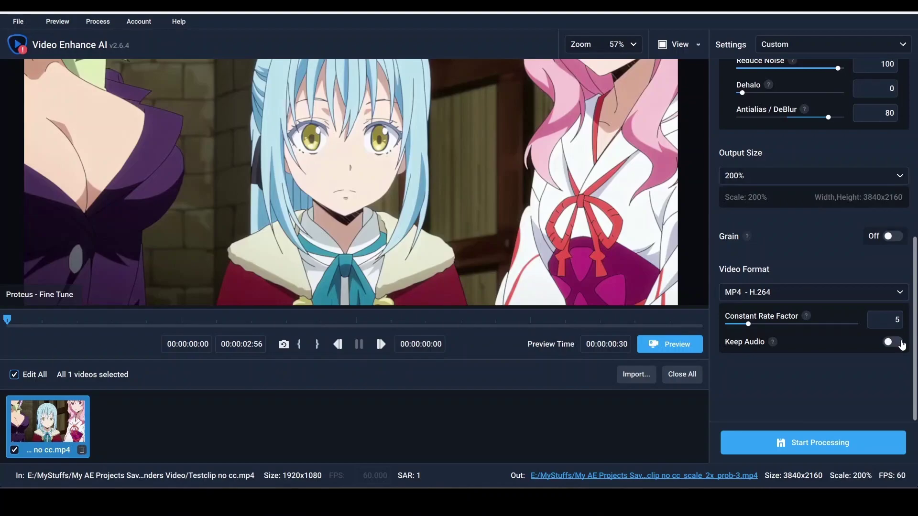
scroll(902, 345, "up", 2)
scroll(851, 380, "down", 2)
left_click_drag(915, 259, 916, 78)
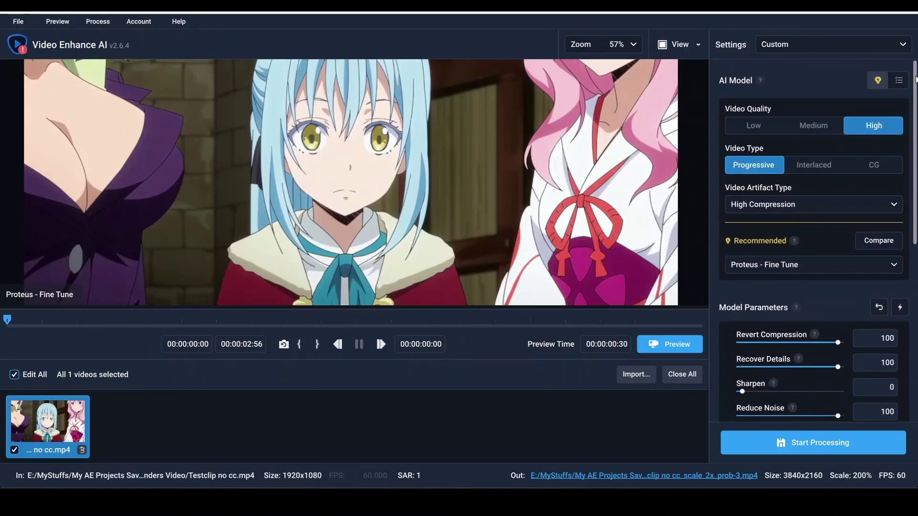
scroll(789, 334, "down", 6)
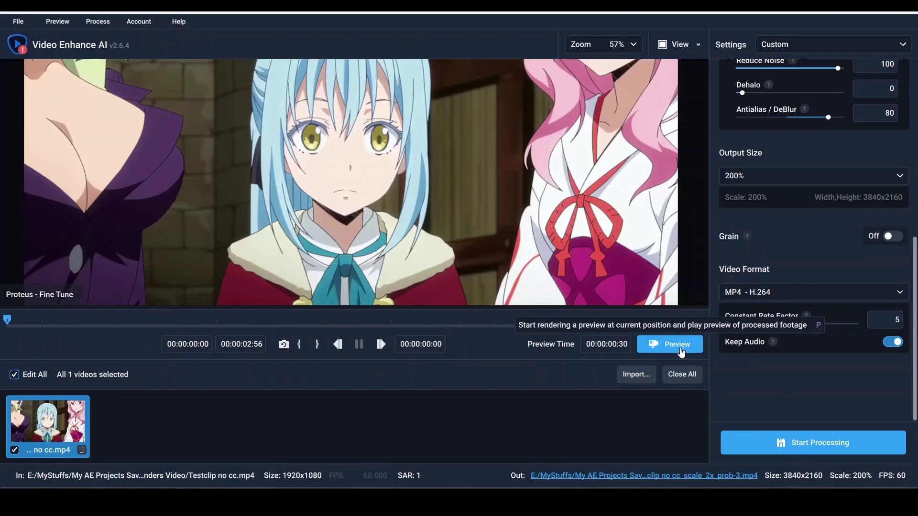
left_click(742, 444)
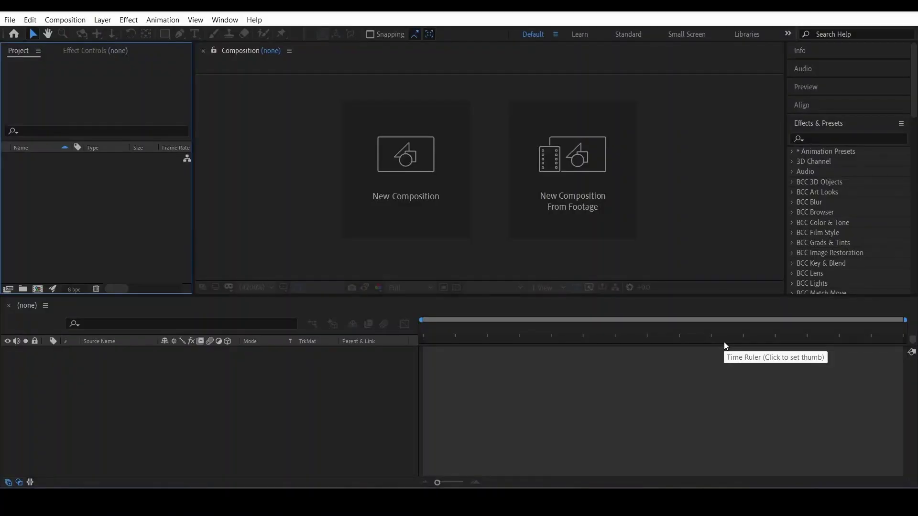
Step: Switch to After Effects, import Testclip no cc_scale_2x_prob-3, and create a 1920 x 1080 composition at 60 fps
key("alt+Tab")
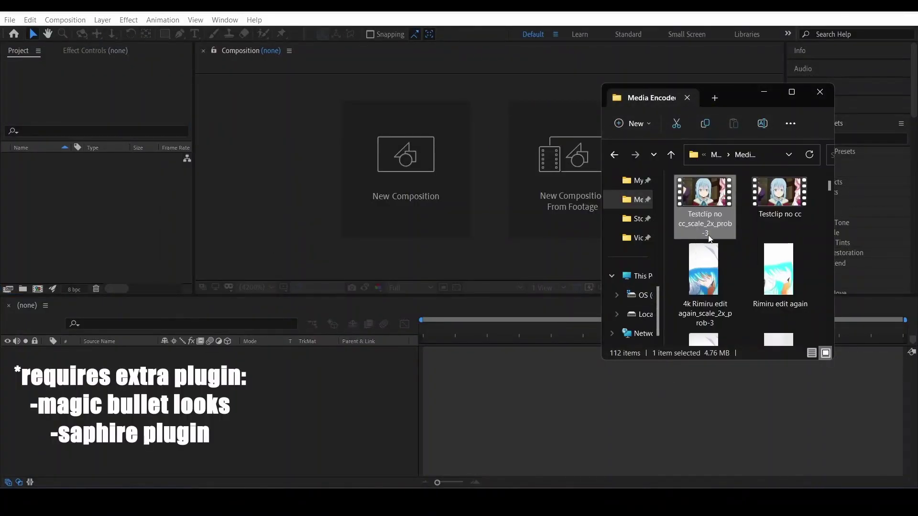
left_click_drag(702, 218, 127, 222)
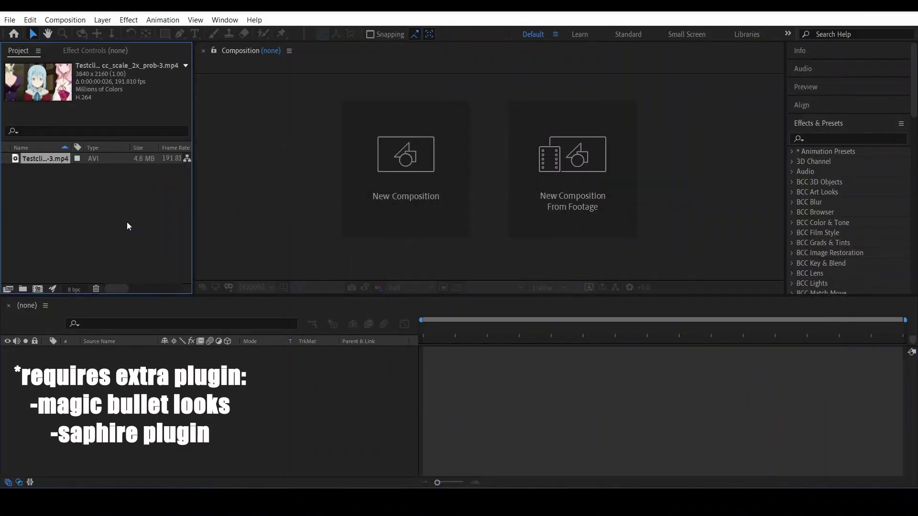
left_click(379, 205)
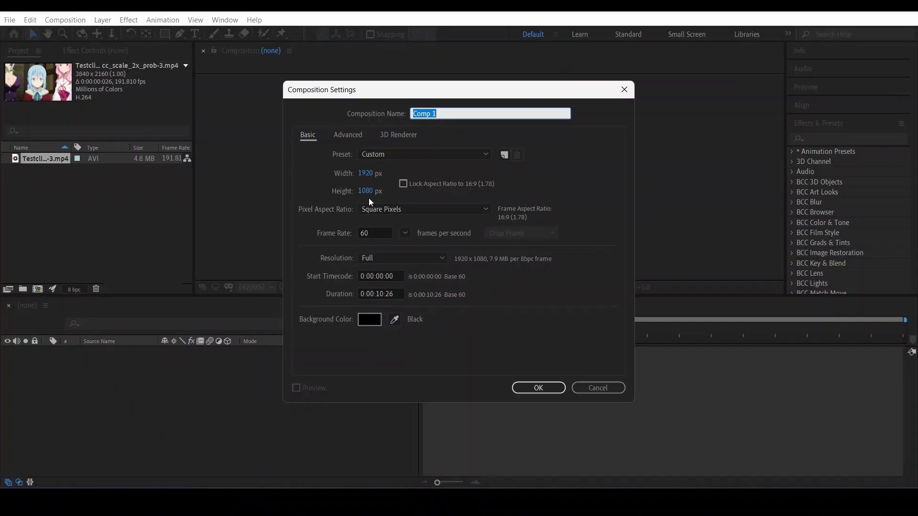
key("Return")
Step: Add the upscaled clip to the composition's timeline and preview it
left_click_drag(33, 169, 32, 160)
key("space")
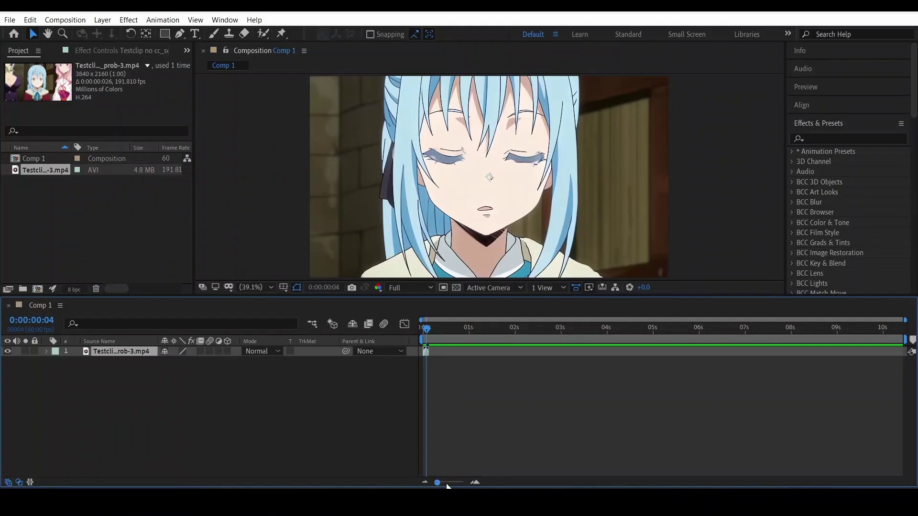
left_click_drag(447, 484, 459, 483)
Step: Set the upscaled clip layer's Scale to 50% so it fits the composition frame
key("s")
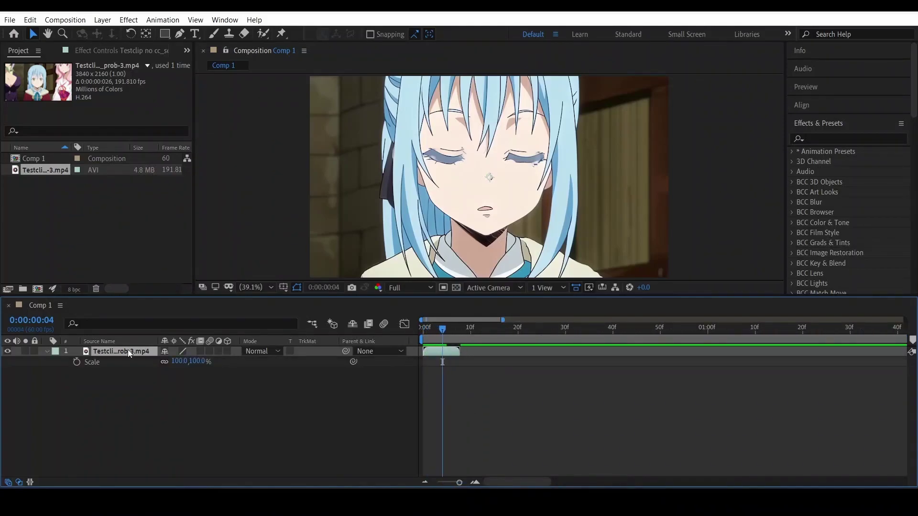
left_click(46, 349)
left_click(47, 351)
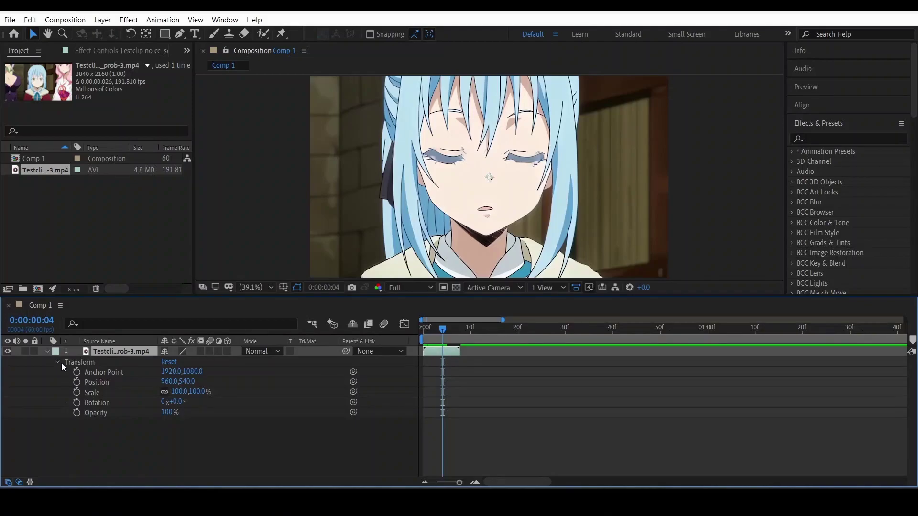
left_click(97, 393)
key("s")
left_click(180, 361)
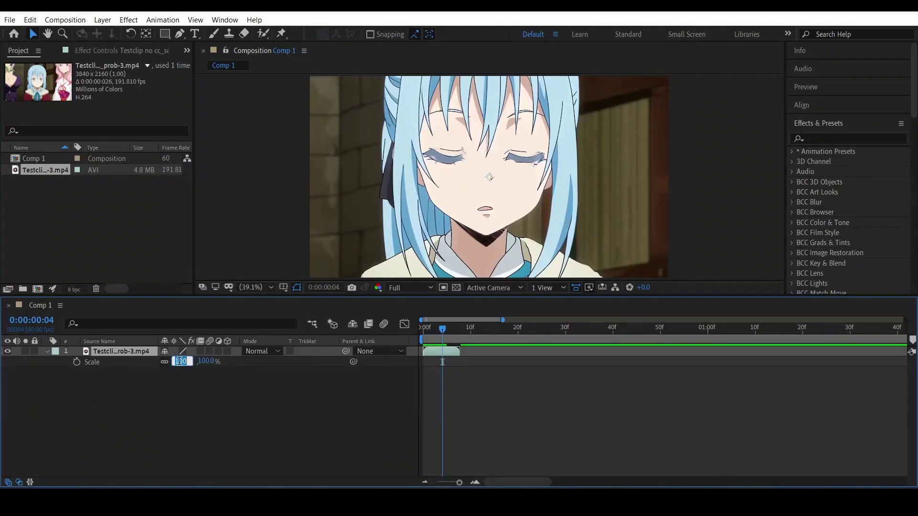
type("50")
key("Return")
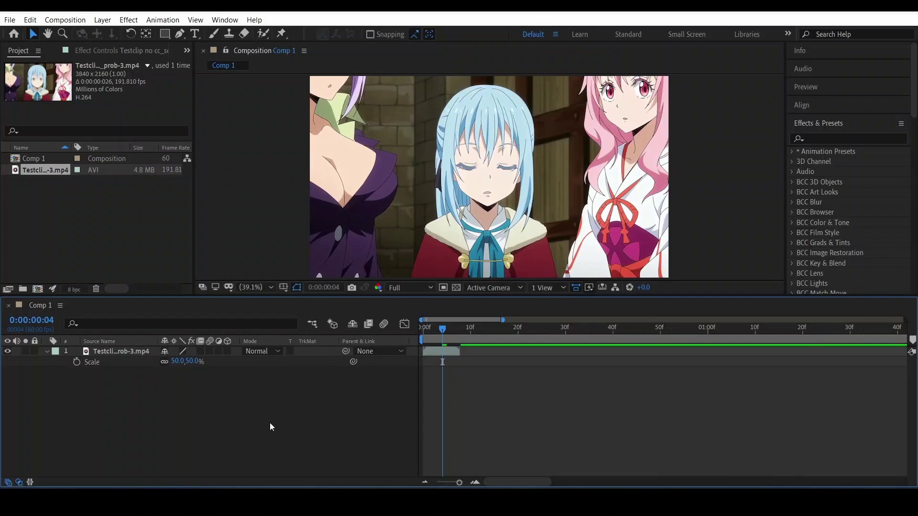
left_click_drag(442, 337, 432, 328)
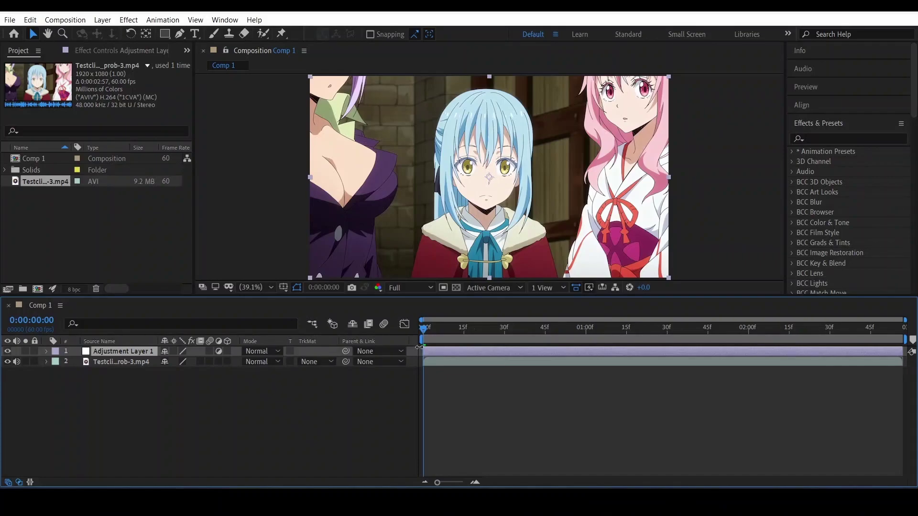
Step: Undo the existing adjustment layer, add a new one above the clip, and rename it cc
key("ctrl+z")
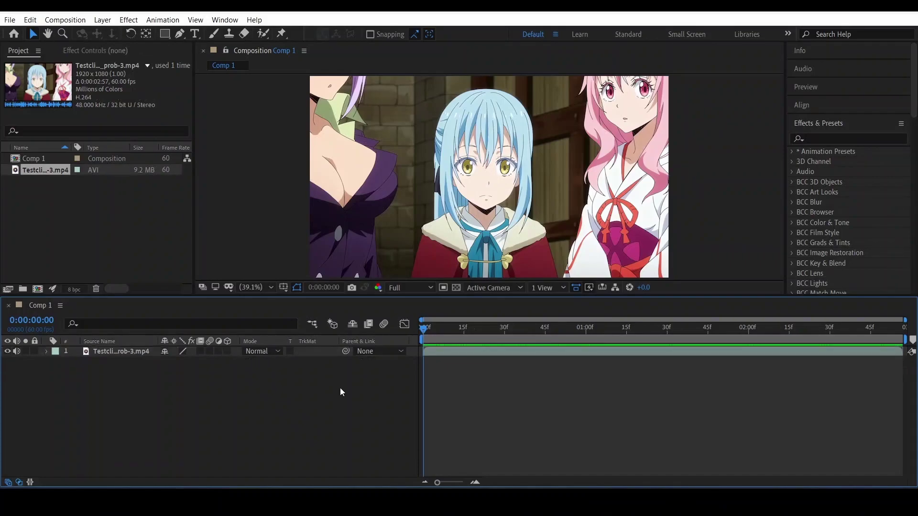
right_click(245, 407)
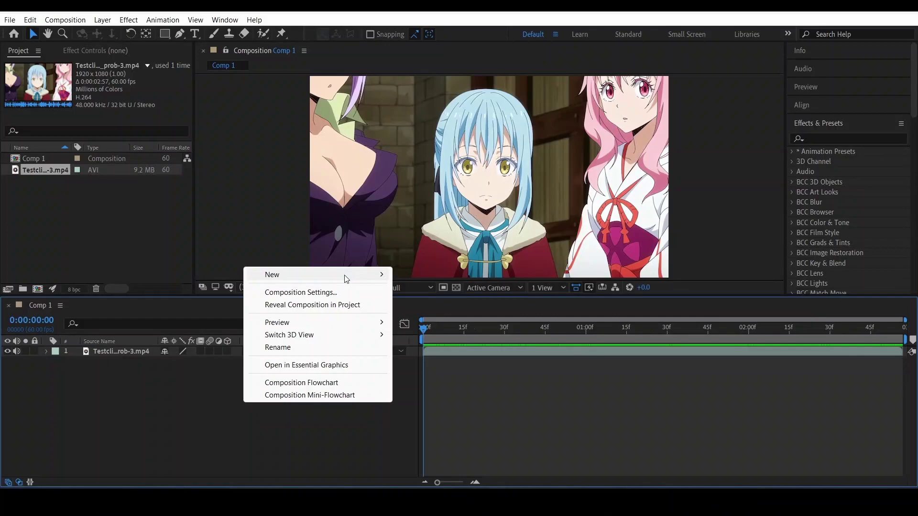
mouse_move(370, 276)
left_click(432, 367)
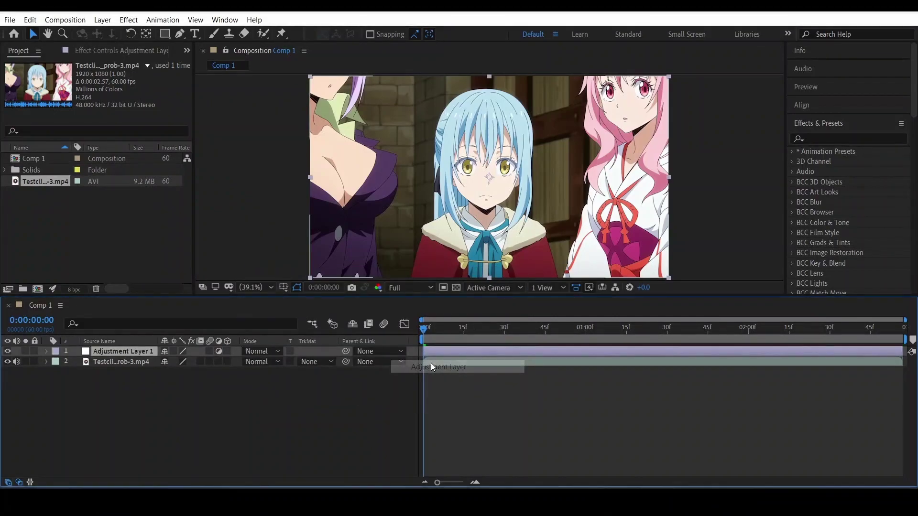
right_click(114, 353)
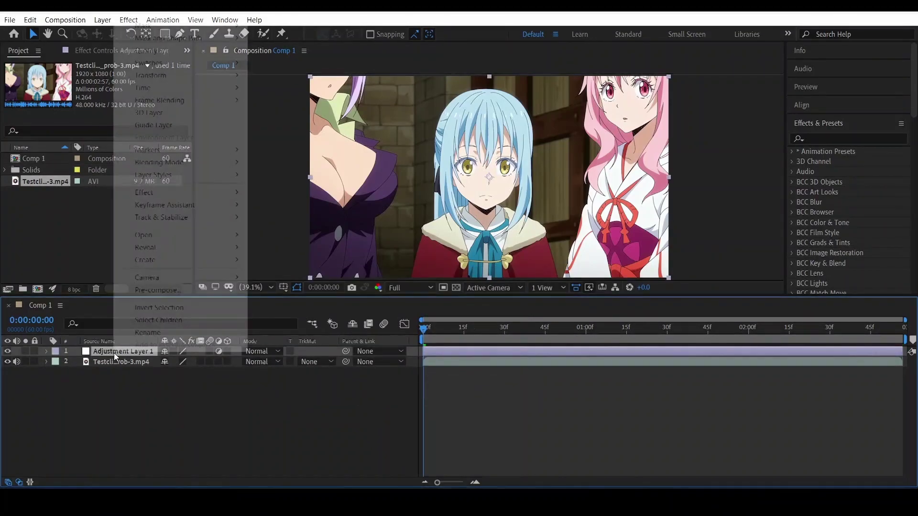
left_click(138, 333)
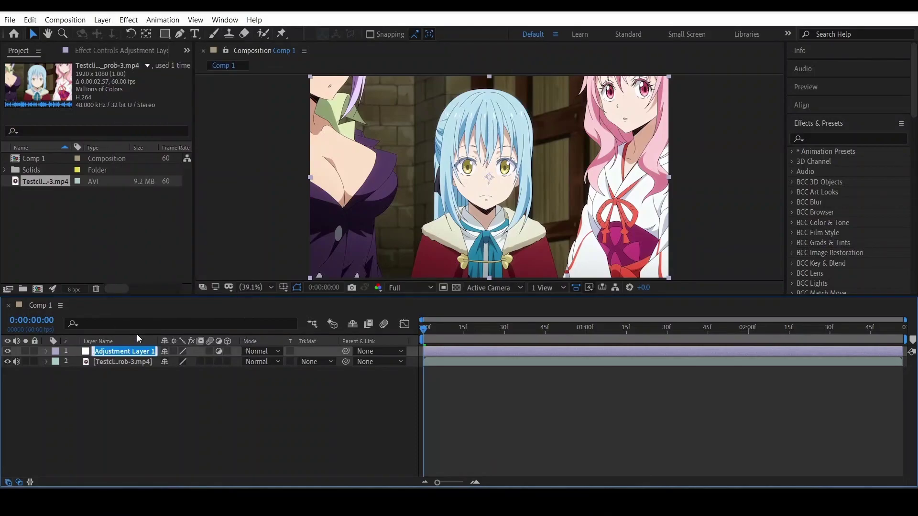
type("cc")
left_click(244, 397)
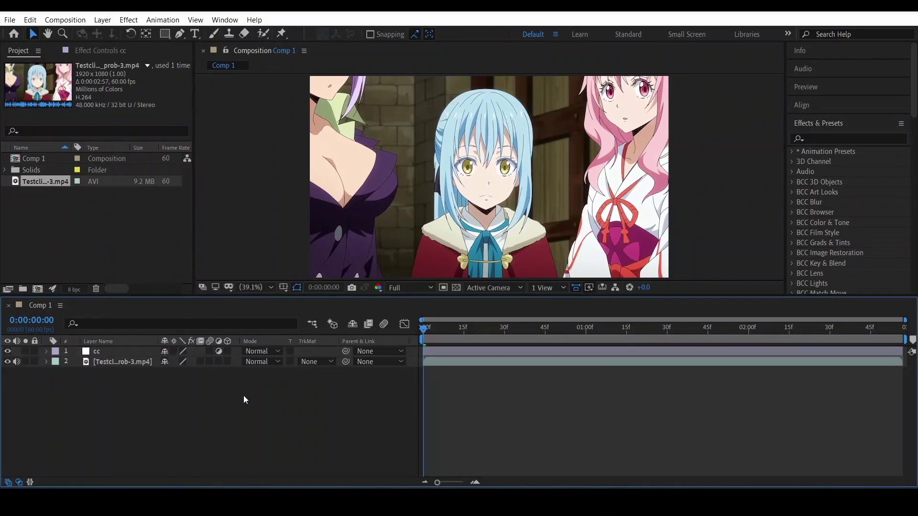
Step: Find the Sapphire S_Sharpen effect and apply it to the cc adjustment layer
left_click(834, 138)
type("s_")
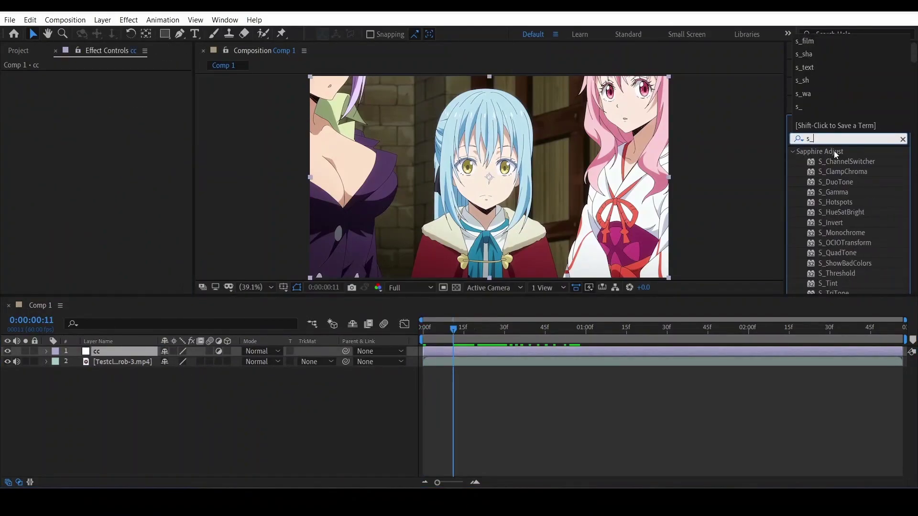
type("sha")
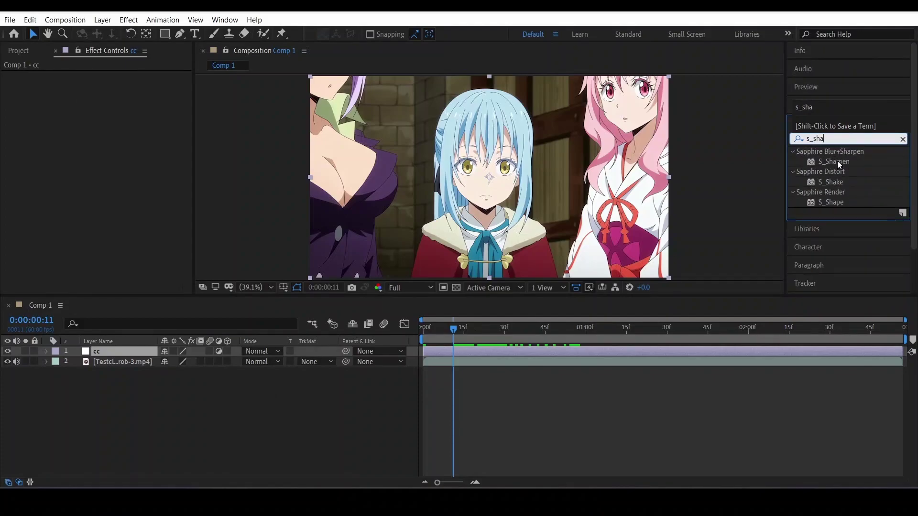
left_click_drag(836, 160, 609, 348)
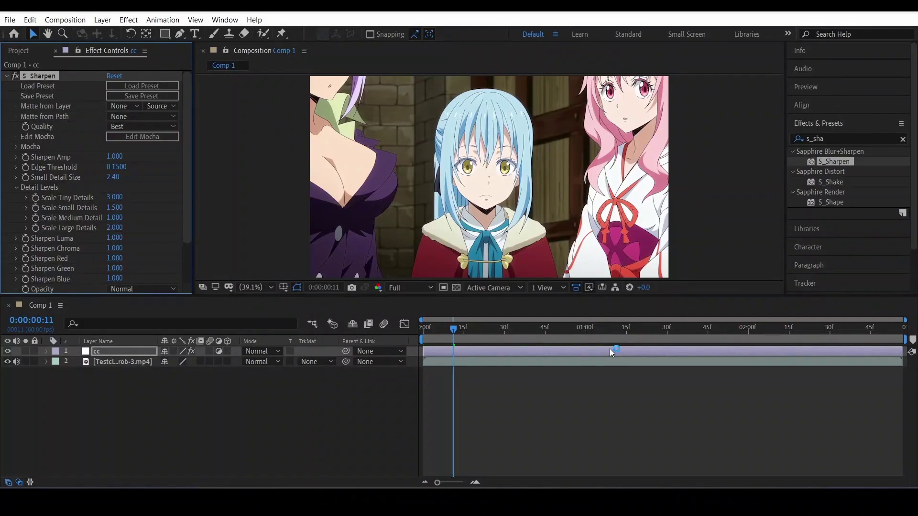
mouse_move(185, 190)
left_mouse_down()
mouse_move(192, 237)
mouse_move(189, 179)
left_mouse_up()
left_click_drag(464, 334, 450, 334)
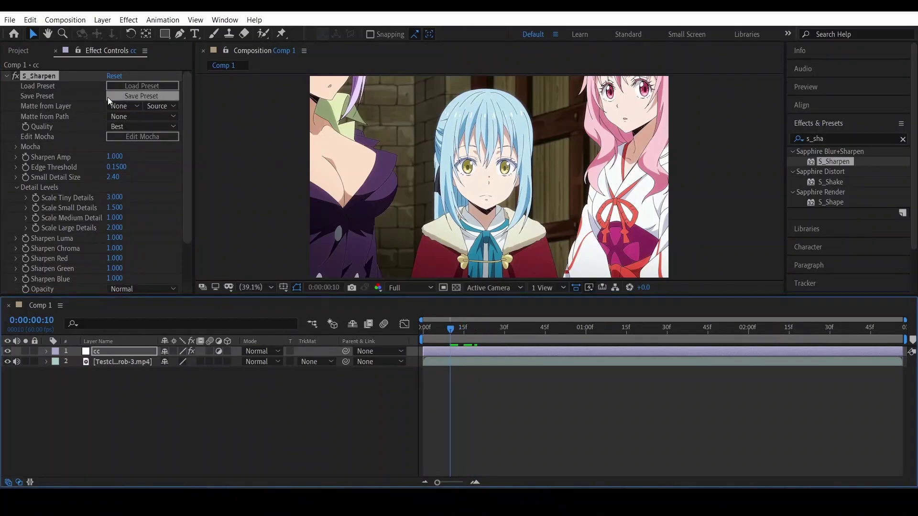
Step: Set S_Sharpen's Sharpen Amp to 0.5, Edge Threshold to 0.5 and Small Detail Size to 4, and compare the effect off and on
left_click(114, 156)
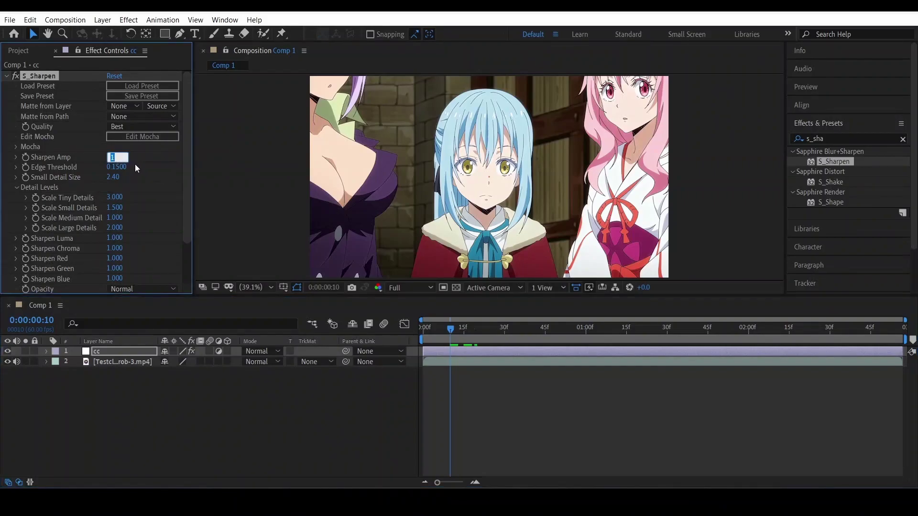
type("0.5")
key("Return")
left_click(119, 168)
type("0.5")
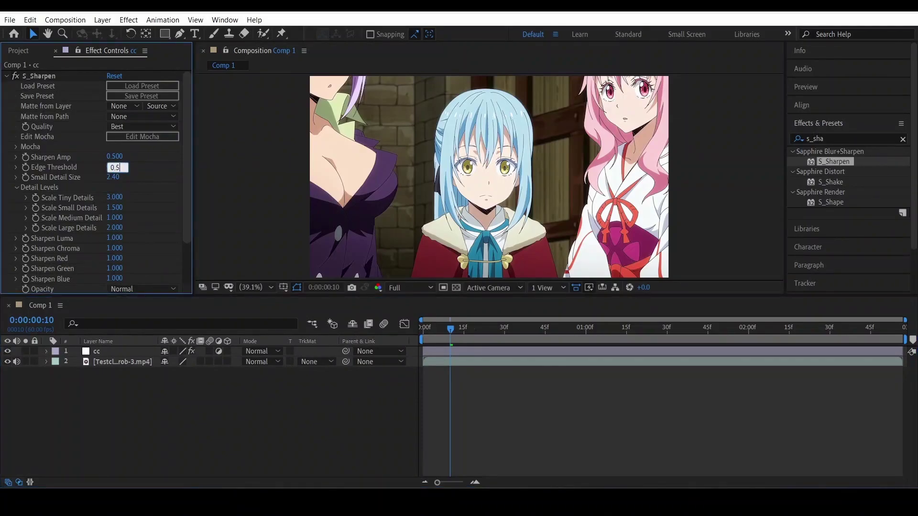
key("Return")
left_click(114, 176)
type("4")
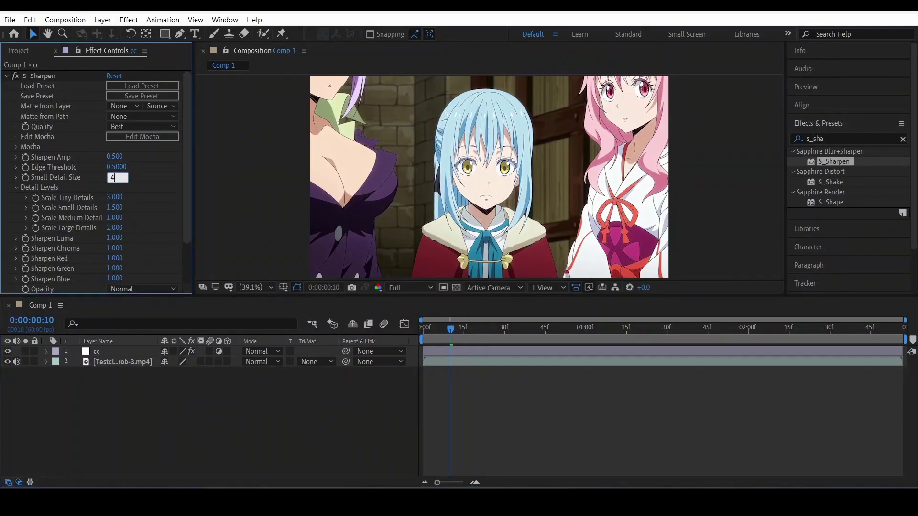
key("Return")
left_click(16, 77)
left_click(16, 77)
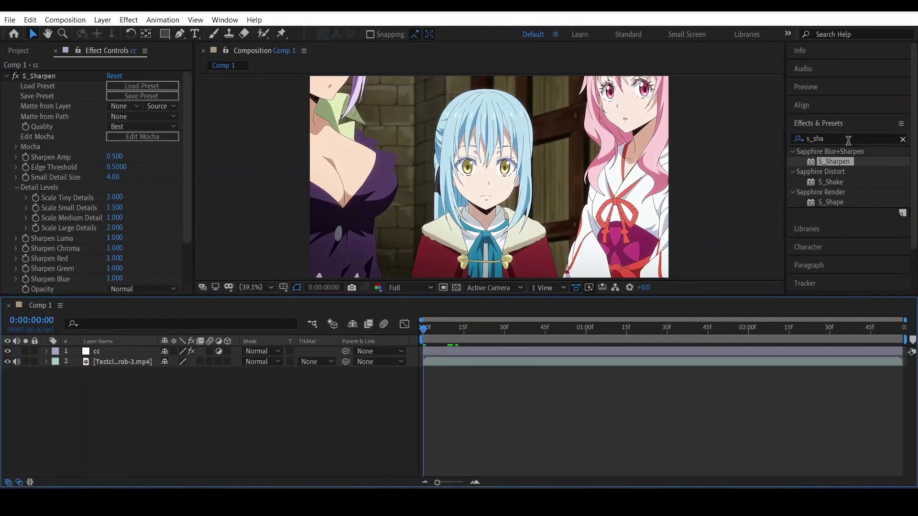
Step: Find the Hue/Saturation effect and apply it to the cc adjustment layer
left_click_drag(847, 140, 699, 127)
type("satu")
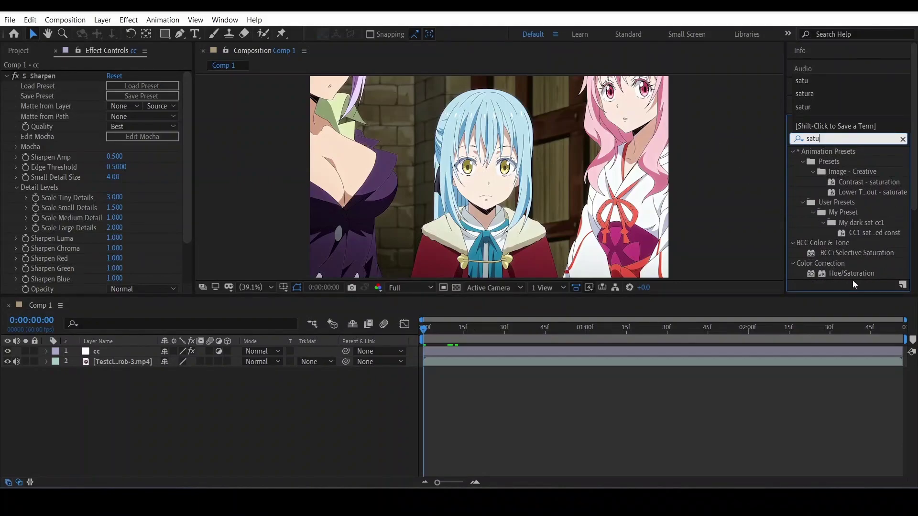
left_click_drag(851, 273, 661, 351)
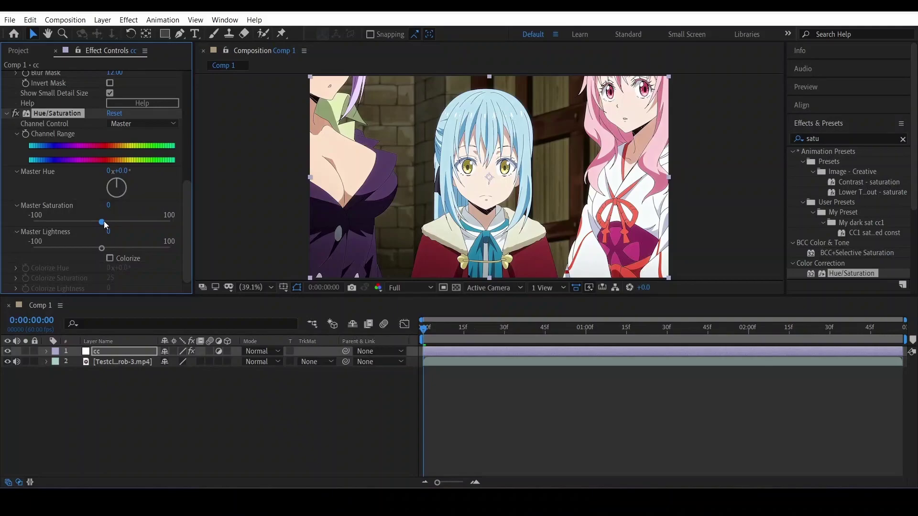
Step: Set Master Saturation to 30 and Master Lightness to -5, and compare the Hue/Saturation effect off and on
left_click_drag(105, 221, 116, 225)
left_click_drag(117, 221, 120, 223)
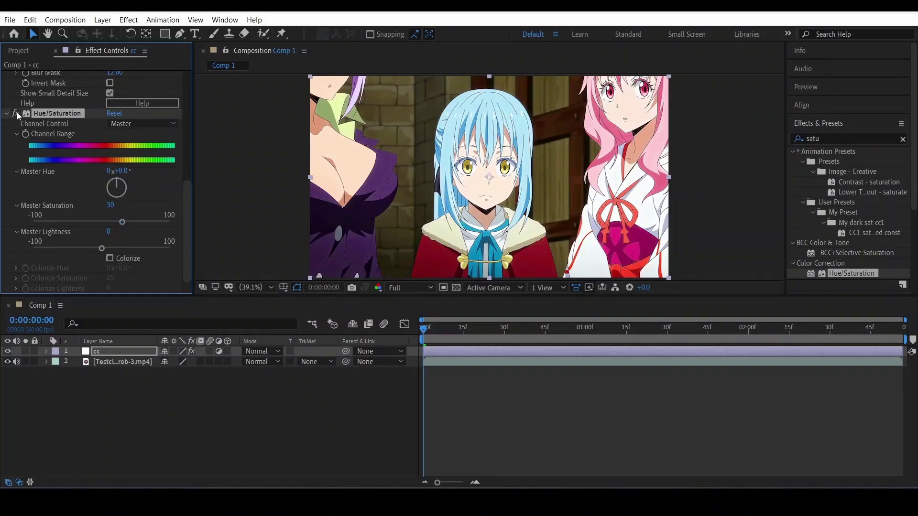
left_click_drag(101, 248, 100, 248)
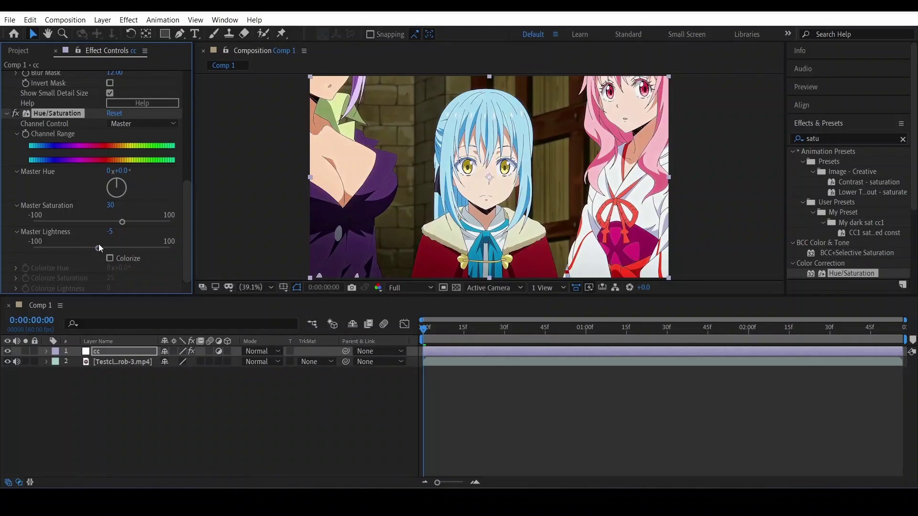
left_click(16, 114)
left_click(17, 114)
Step: Apply the Curves effect to the cc layer and shape a gentle S-curve by lowering the shadows and raising the highlights
left_click_drag(837, 139, 709, 138)
type("curve")
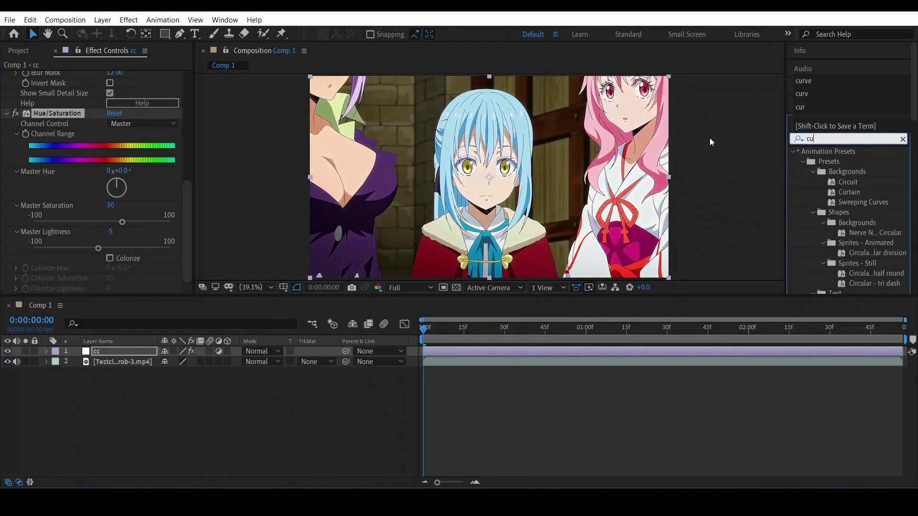
left_click(836, 201)
left_click_drag(837, 203, 601, 349)
left_click_drag(68, 237, 68, 239)
left_click_drag(136, 162, 137, 156)
left_click_drag(68, 238, 68, 239)
Step: Find the Sapphire S_Cartoon effect and apply it to the cc adjustment layer
left_click_drag(836, 138, 644, 138)
type("s")
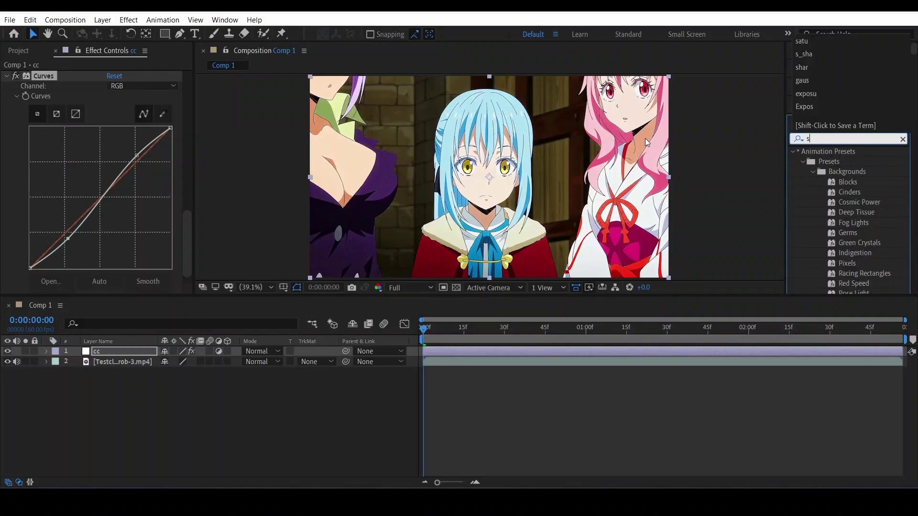
type("_")
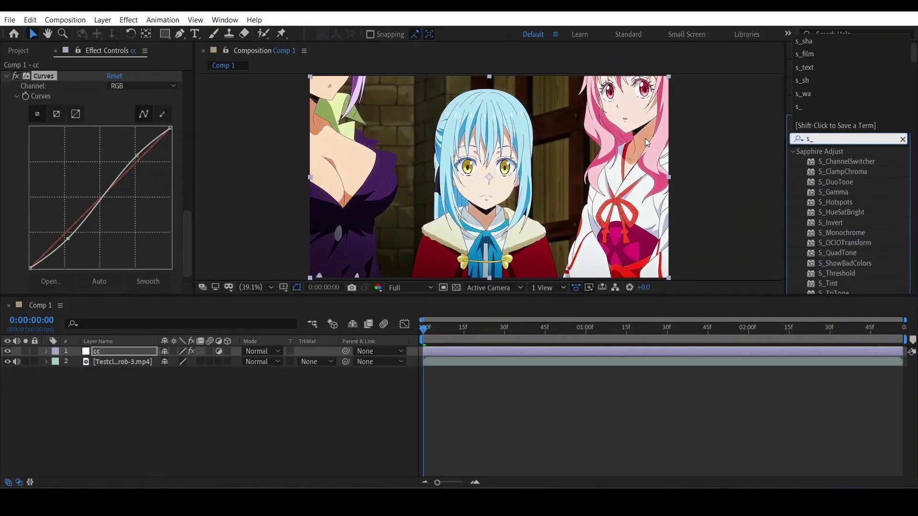
type("car")
left_click_drag(834, 161, 598, 349)
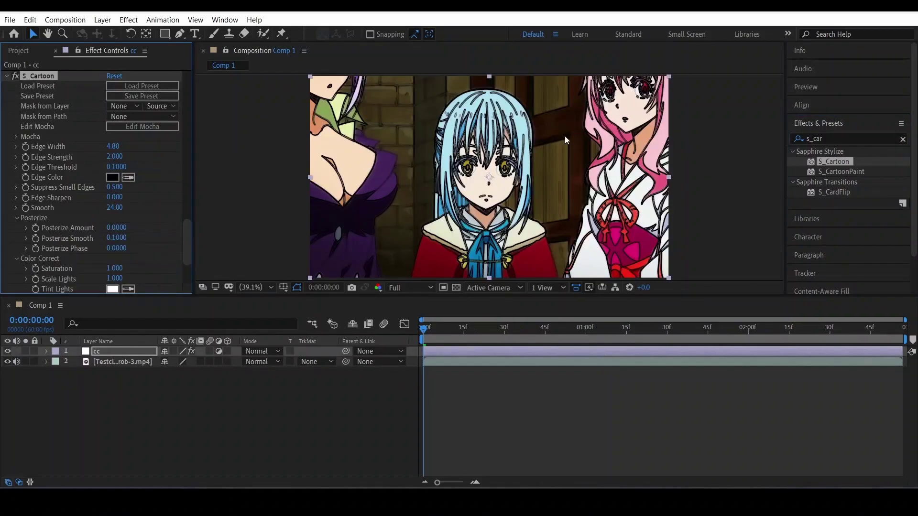
Step: Inspect the cartoon outlines on the face, and set S_Cartoon's Edge Width to 0, Edge Strength to 0.1 and Edge Threshold to 0
key("h")
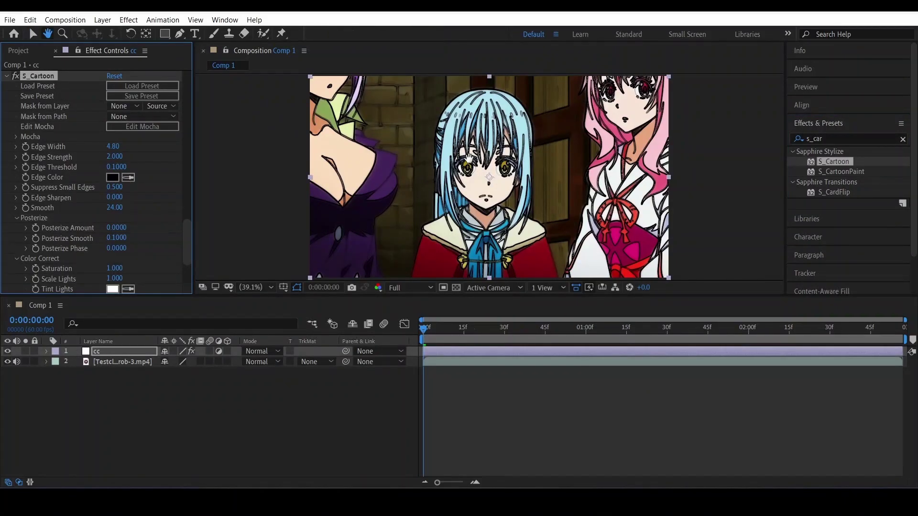
scroll(470, 159, "up", 6)
scroll(469, 159, "down", 4)
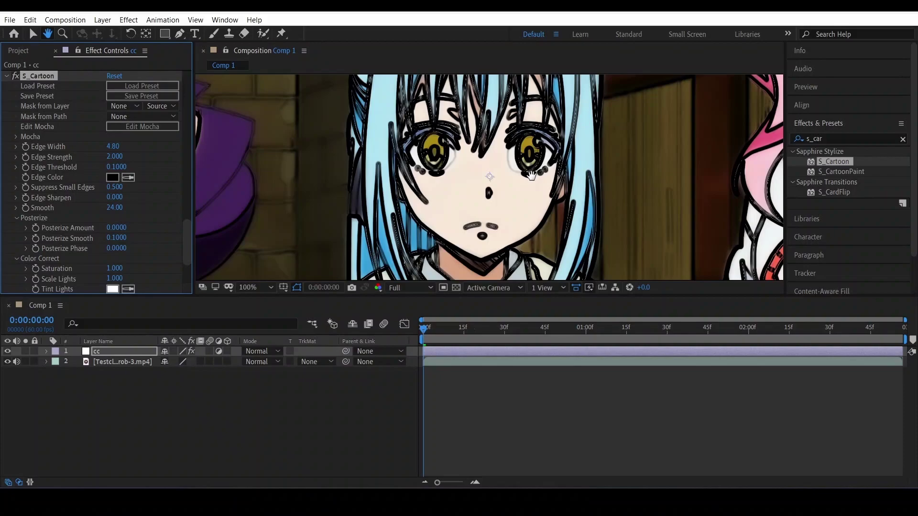
key("shift+slash")
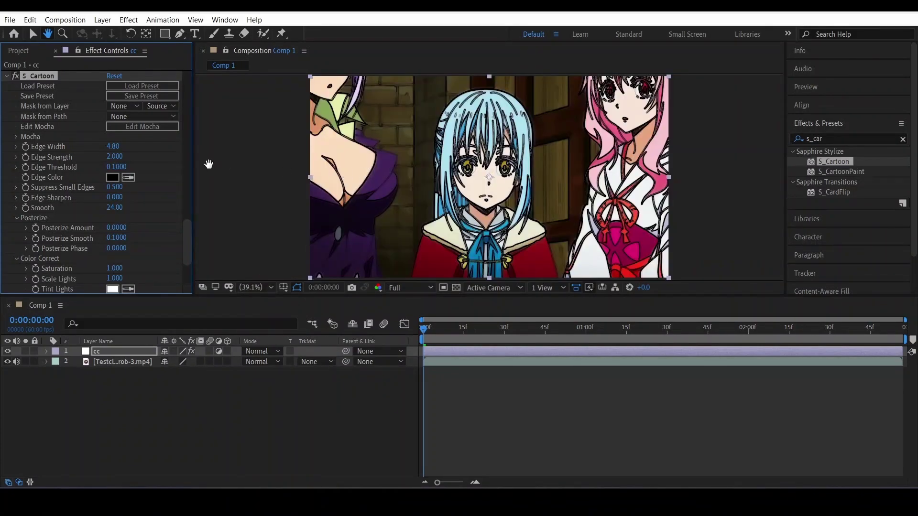
key("v")
left_click(108, 146)
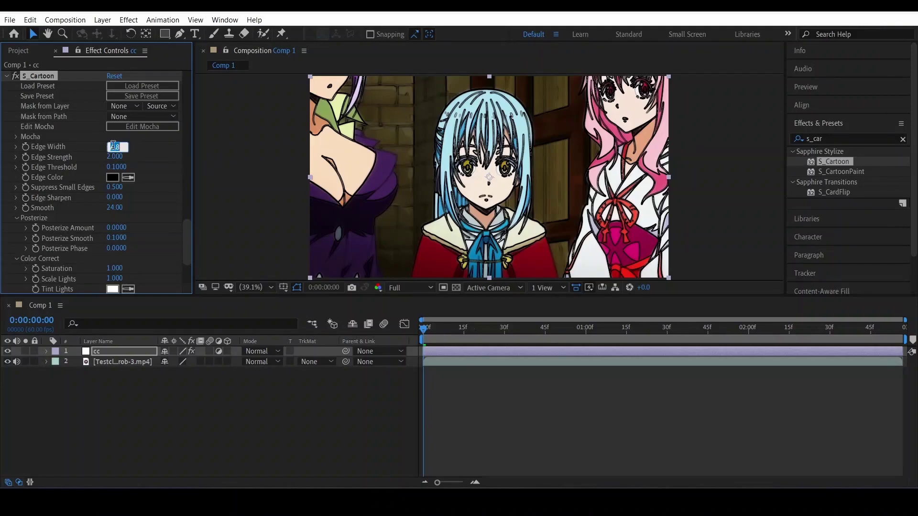
type("0")
key("Tab")
type("0.1")
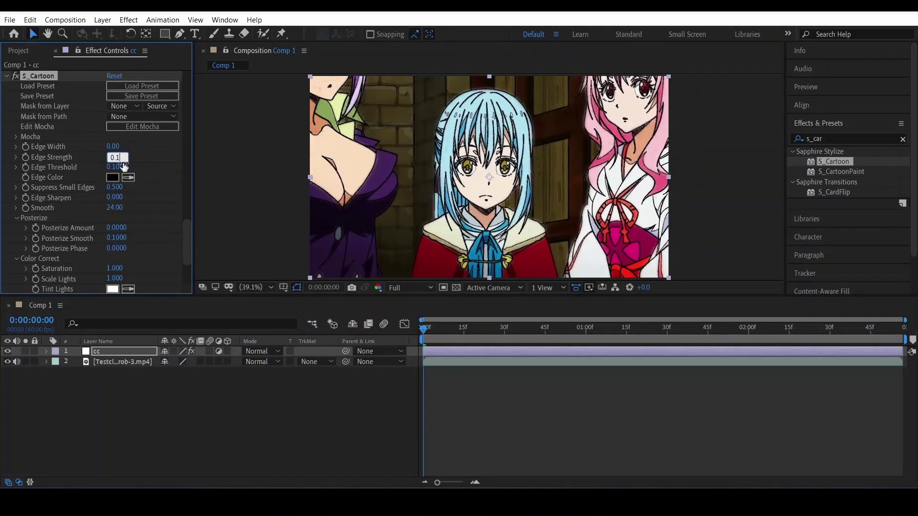
key("Tab")
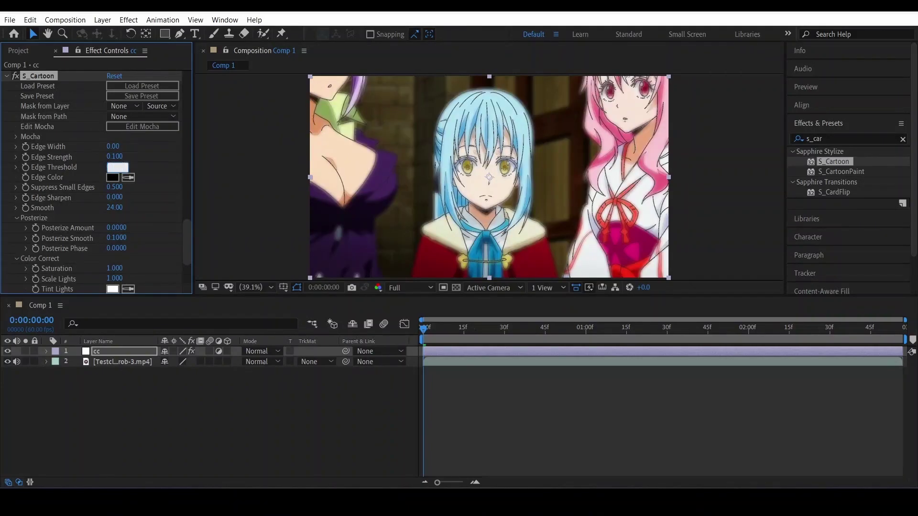
Step: Set S_Cartoon's Smooth and Suppress Small Edges values to 0
left_click(119, 215)
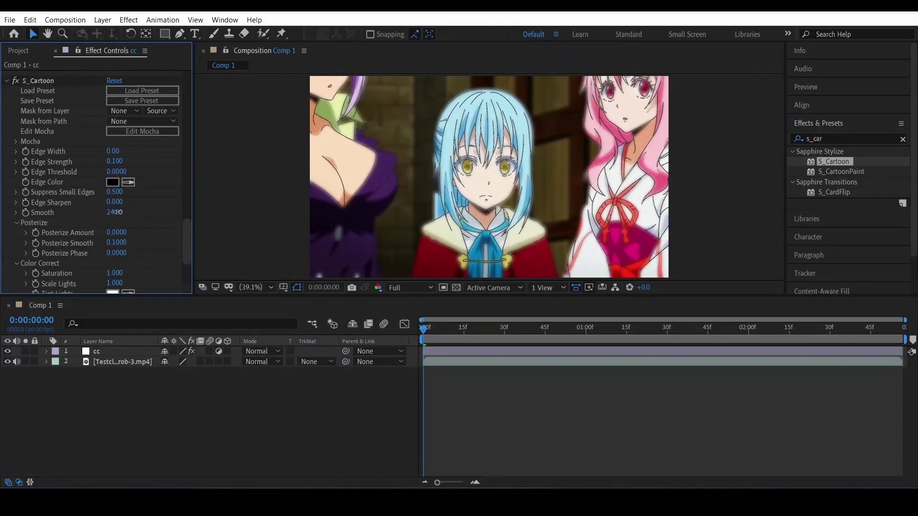
type("0")
key("Return")
scroll(119, 215, "up", 1)
left_click(117, 221)
type("0")
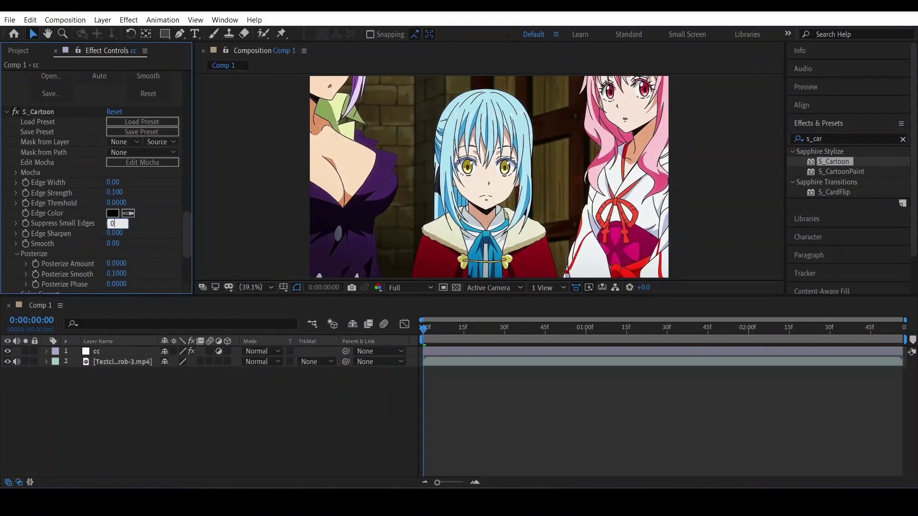
left_click(226, 211)
scroll(191, 251, "down", 5)
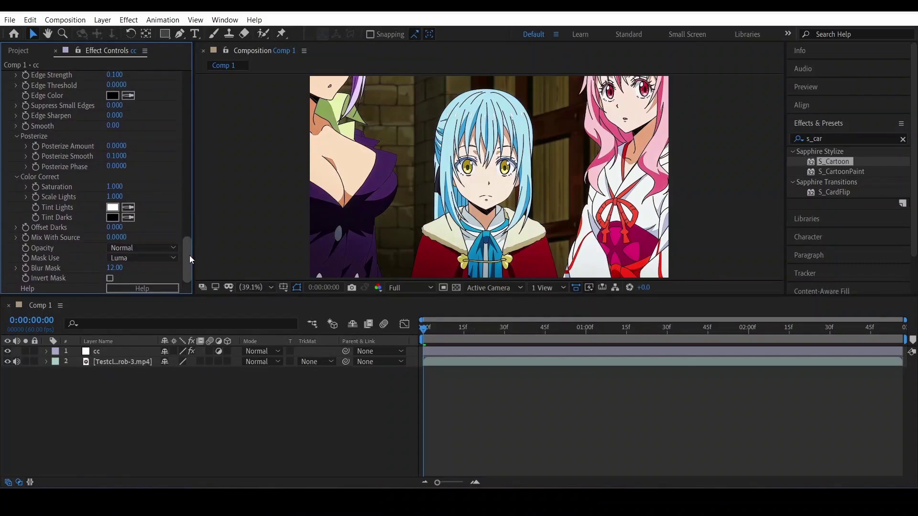
Step: Compare the character's face up close with S_Cartoon off and on
left_click_drag(190, 257, 190, 213)
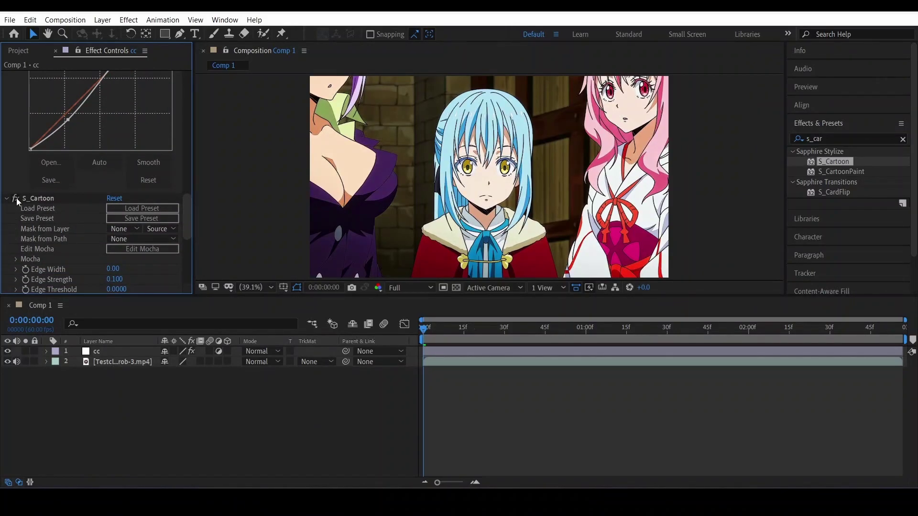
key("h")
key("slash")
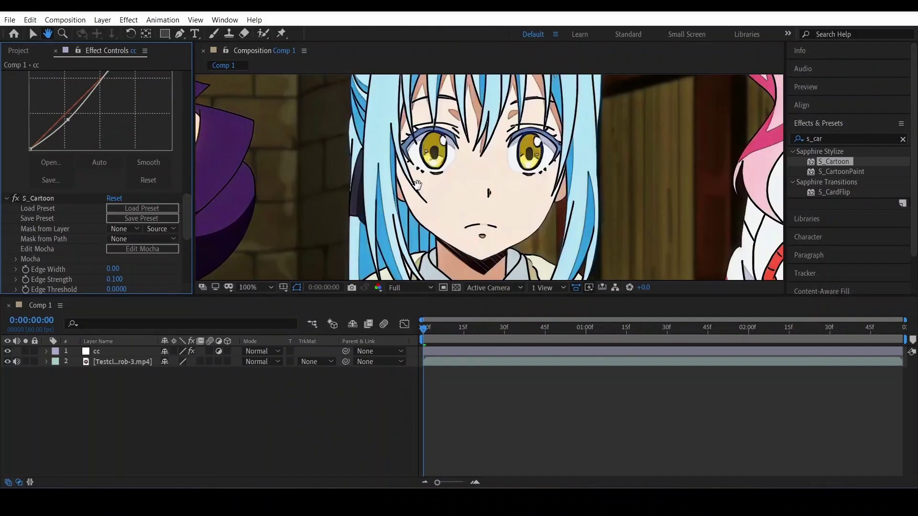
key("v")
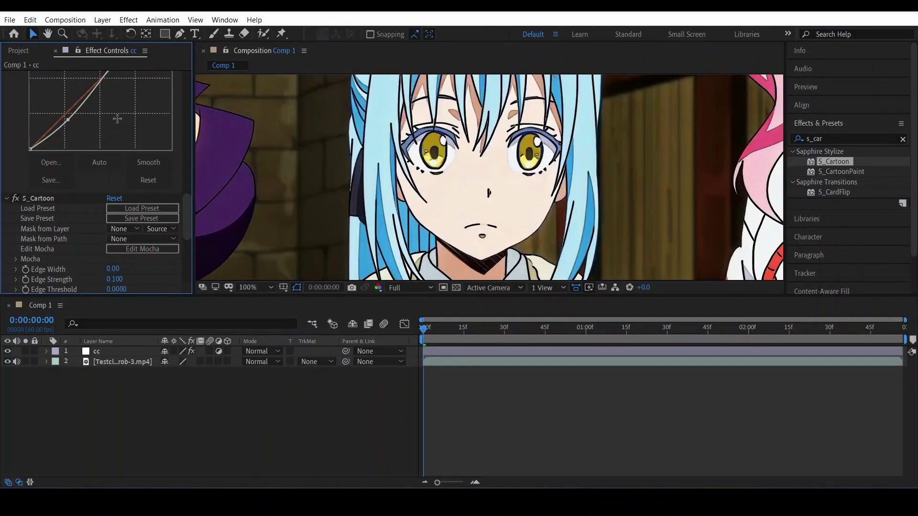
left_click(16, 200)
left_click(16, 200)
key("shift+slash")
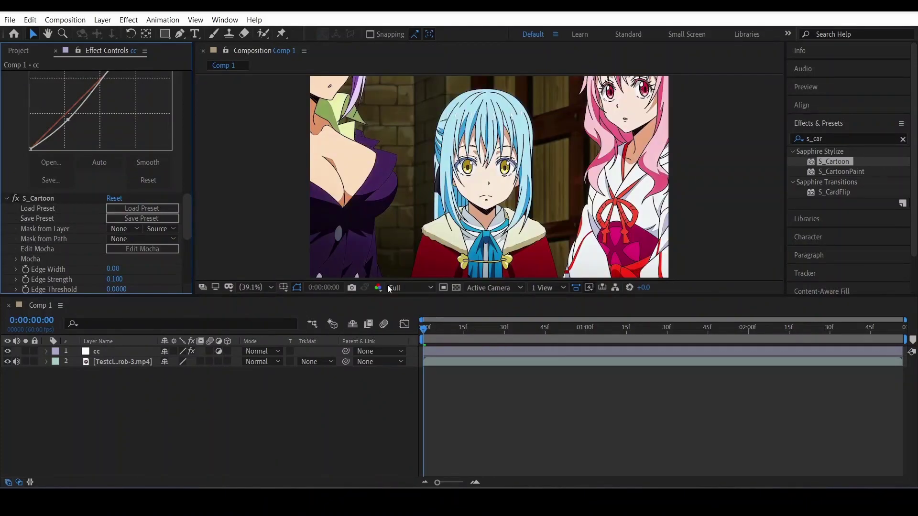
Step: Find the Magic Bullet Looks effect and apply it to the cc adjustment layer
left_click_drag(190, 211, 194, 295)
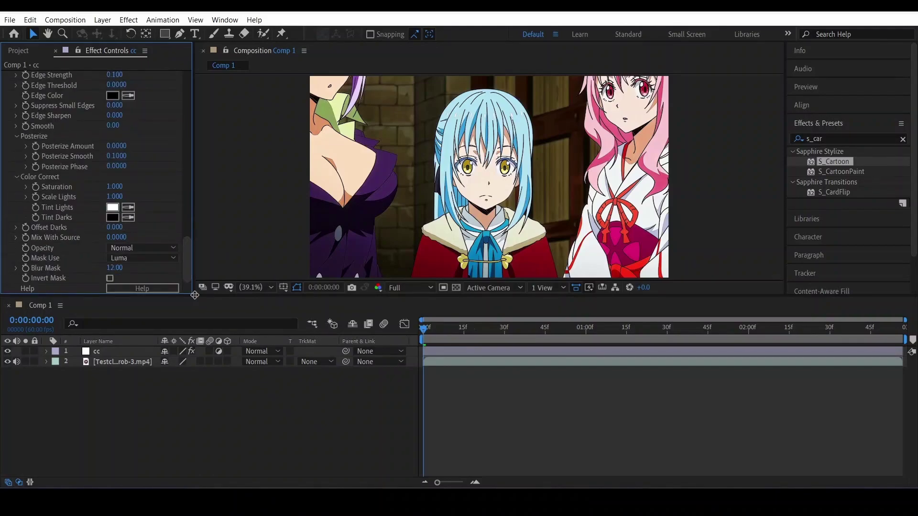
left_click(828, 139)
type("looks")
left_click_drag(828, 222, 622, 353)
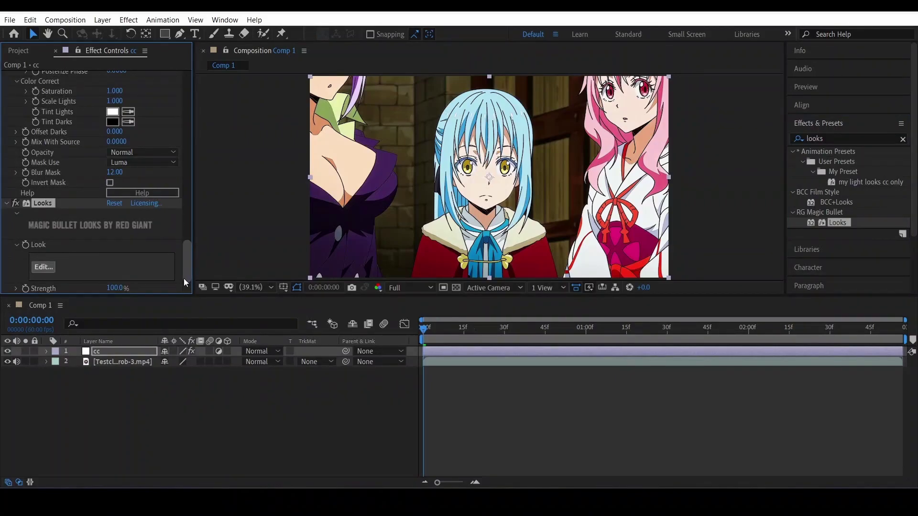
Step: Apply the Colorsplode look from the favorites in Magic Bullet Looks and compare the frame with the cc layer hidden and shown
left_click(42, 267)
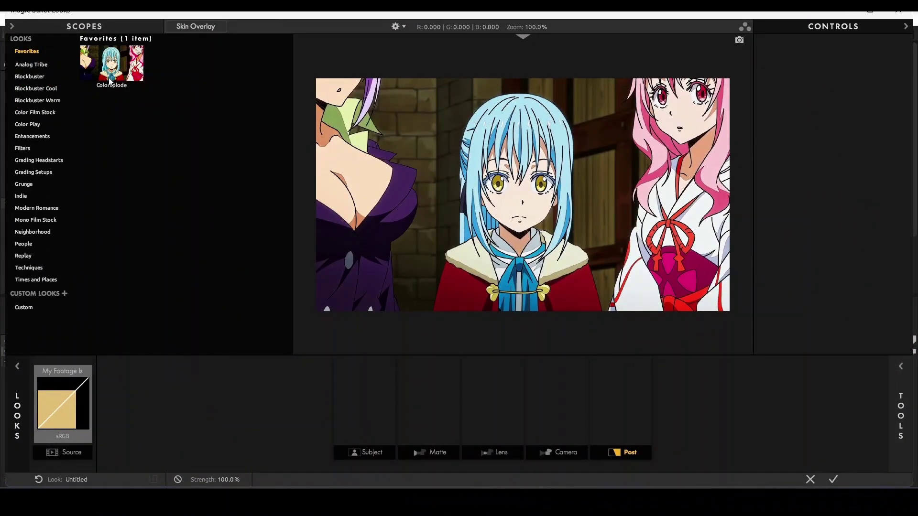
left_click(110, 65)
left_click(619, 398)
left_click(833, 479)
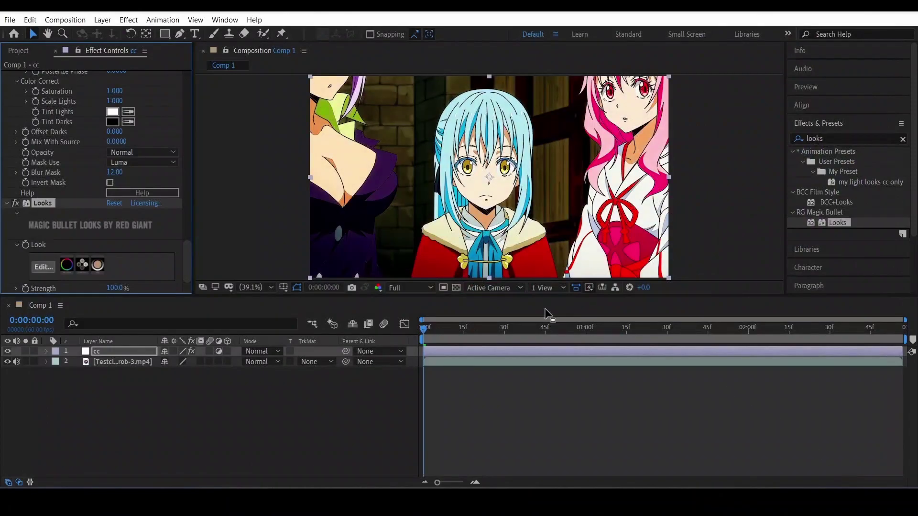
left_click(8, 352)
left_click(8, 352)
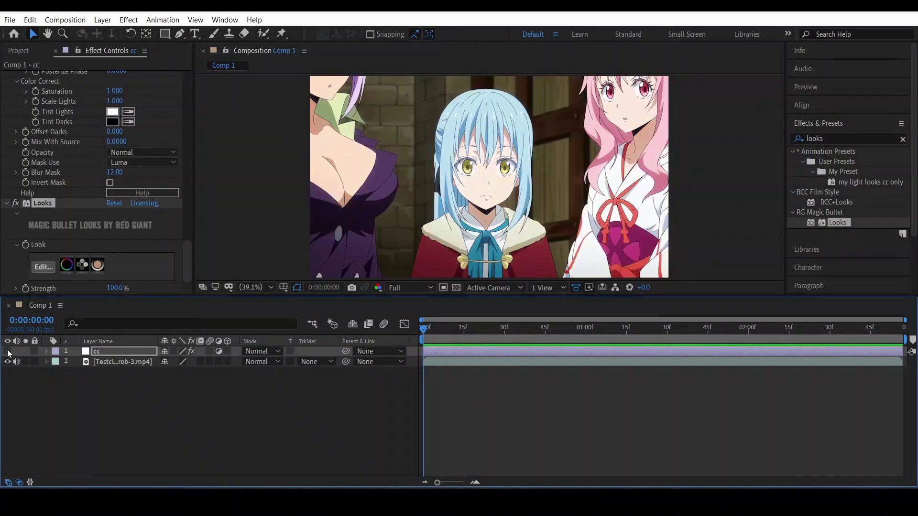
left_click(8, 352)
Step: Reopen the look for editing and delete all the tools in its chain
left_click(44, 267)
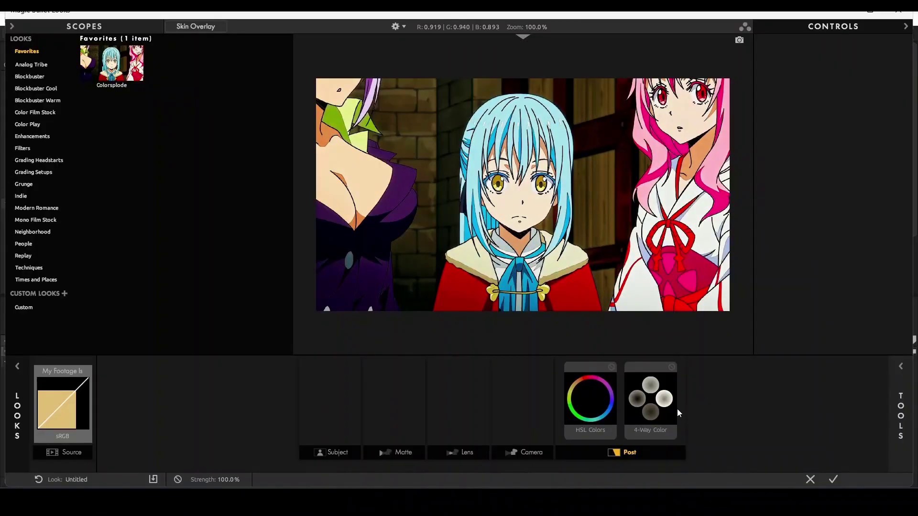
left_click(664, 405)
key("Delete")
key("Delete")
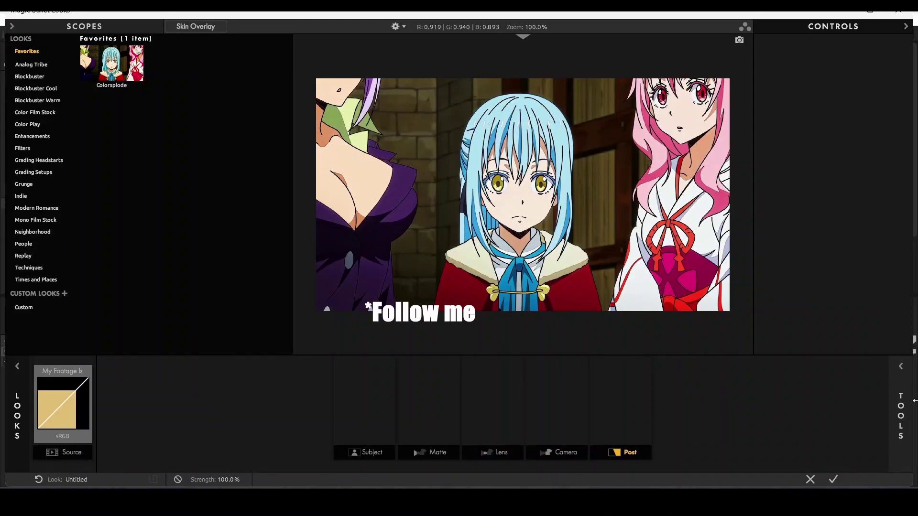
Step: Add a Lens Vignette tool to the Lens stage of the look
mouse_move(907, 382)
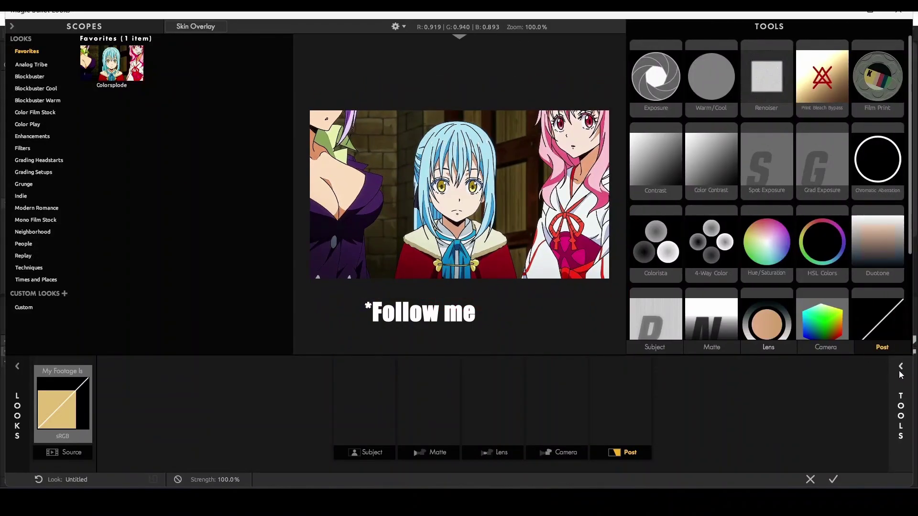
left_click(775, 351)
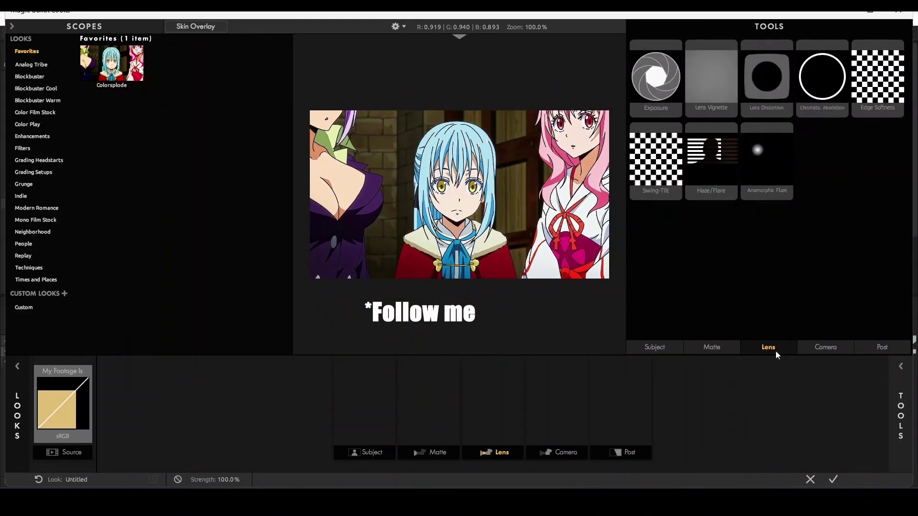
double_click(713, 85)
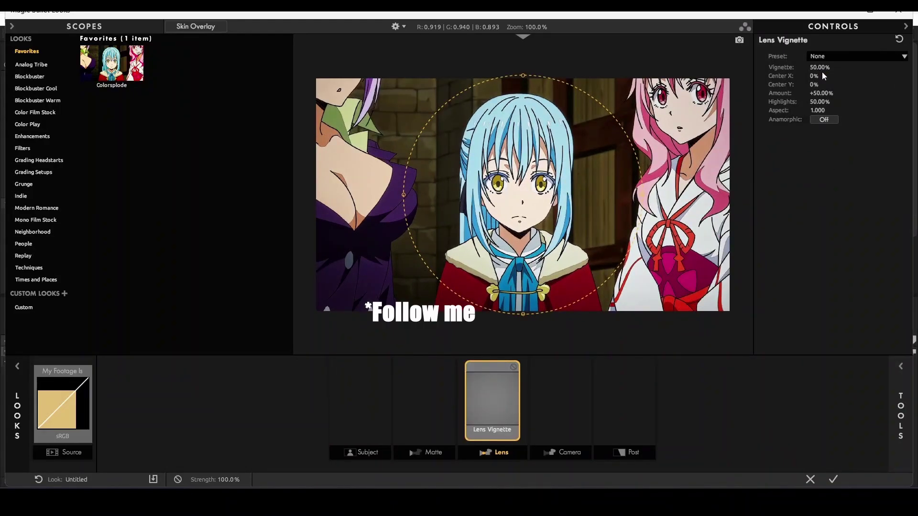
Step: Set the Lens Vignette's vignette to 41.60%, its amount to +82% and its aspect to 1.595
mouse_move(820, 67)
left_mouse_down()
mouse_move(848, 67)
mouse_move(801, 68)
mouse_move(820, 67)
left_mouse_up()
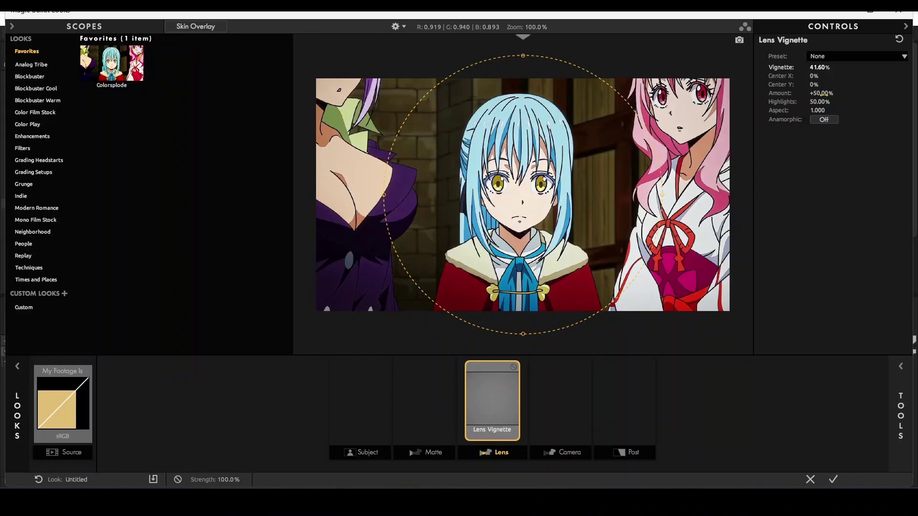
left_click_drag(823, 94, 807, 105)
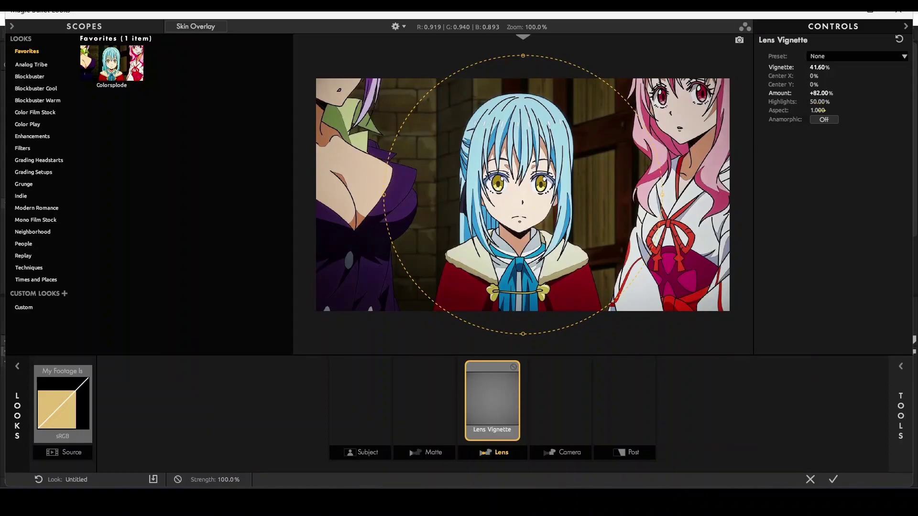
mouse_move(821, 111)
left_mouse_down()
mouse_move(872, 110)
mouse_move(820, 111)
left_mouse_up()
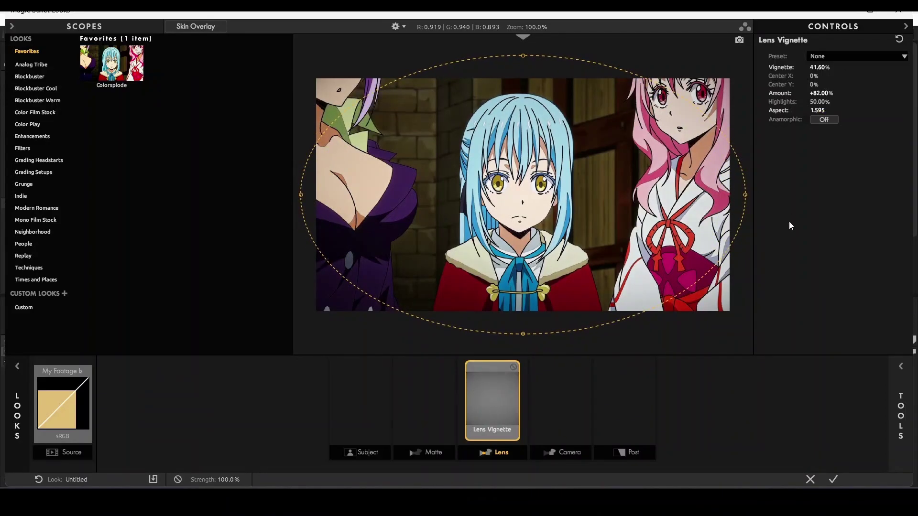
Step: Add a Hue/Saturation tool to the Subject stage and set its saturation to 127%
left_click(901, 366)
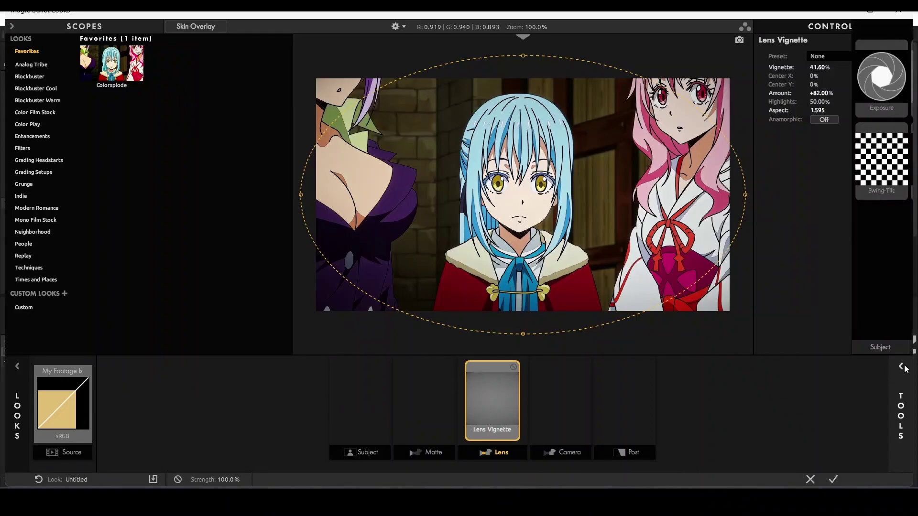
left_click(661, 347)
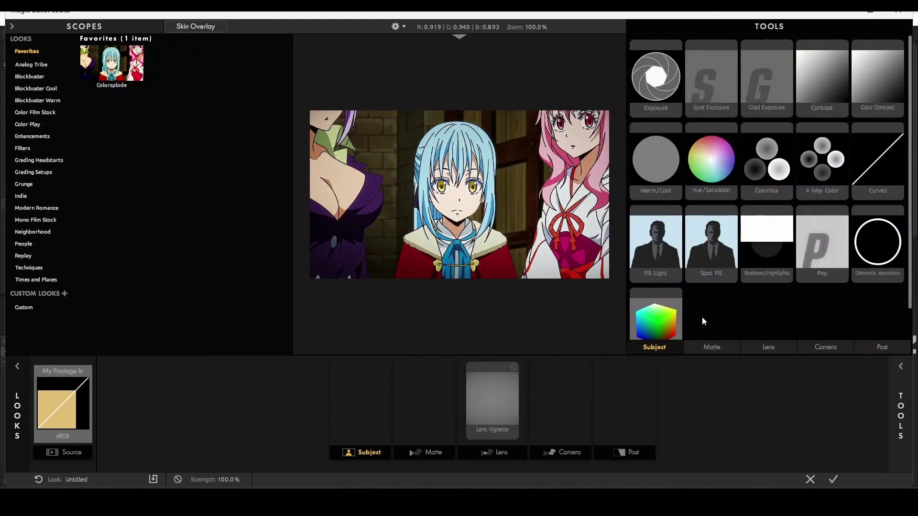
left_click(701, 162)
mouse_move(815, 101)
left_mouse_down()
mouse_move(878, 101)
mouse_move(805, 102)
left_mouse_up()
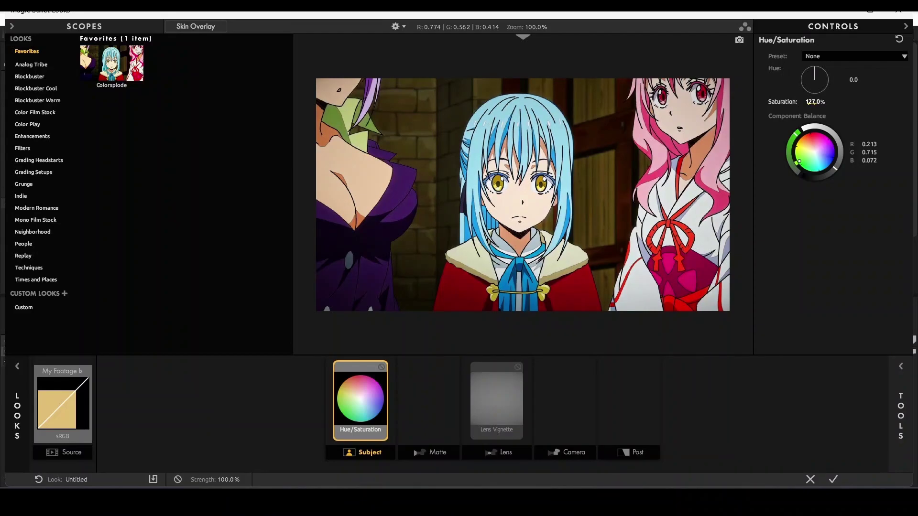
Step: Add a Pop tool to the Subject stage, set Pop to +31% and lower Preserve Detail
left_click(904, 368)
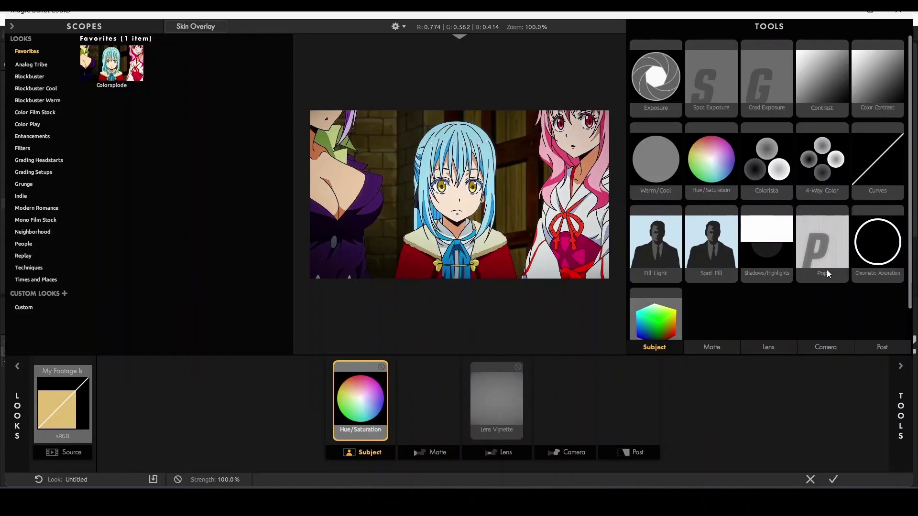
left_click(827, 269)
left_click_drag(825, 67, 863, 67)
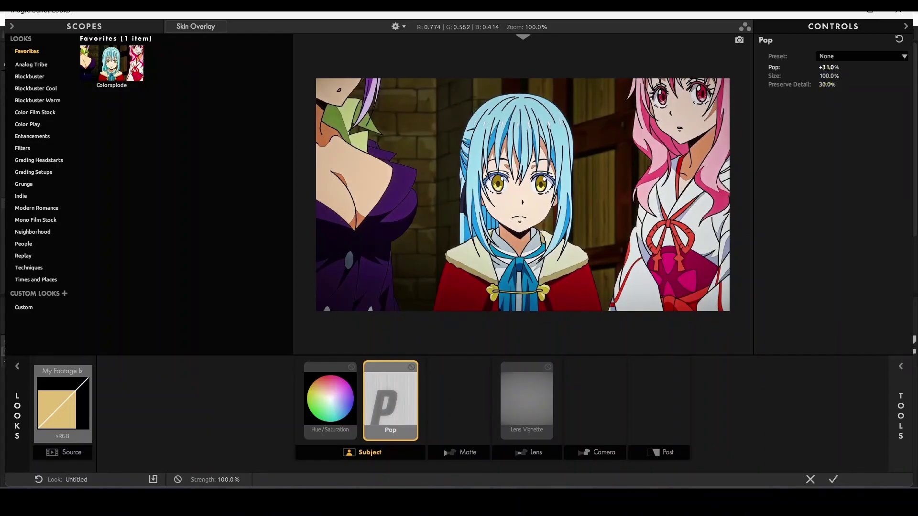
left_click_drag(826, 84, 808, 84)
Step: Add a Contrast tool to the Subject stage with contrast at -0.120 and pivot at 2.535
left_click(900, 402)
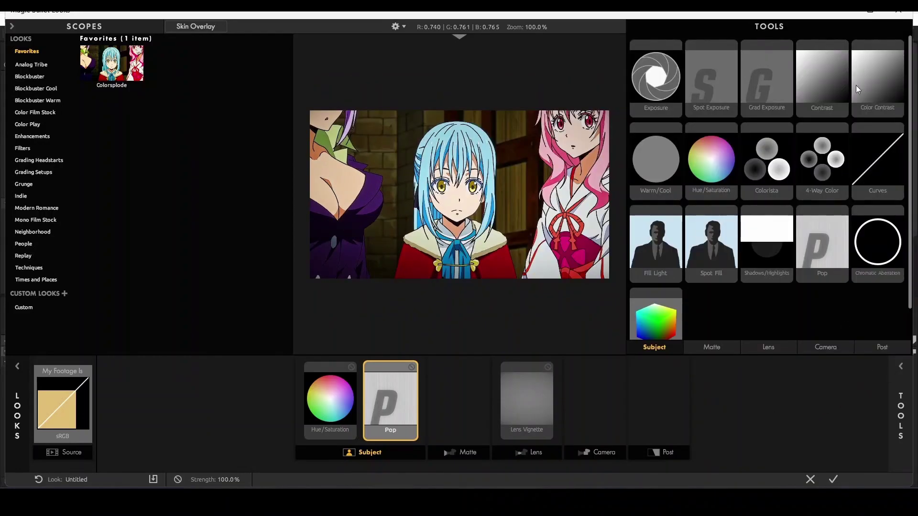
left_click(832, 84)
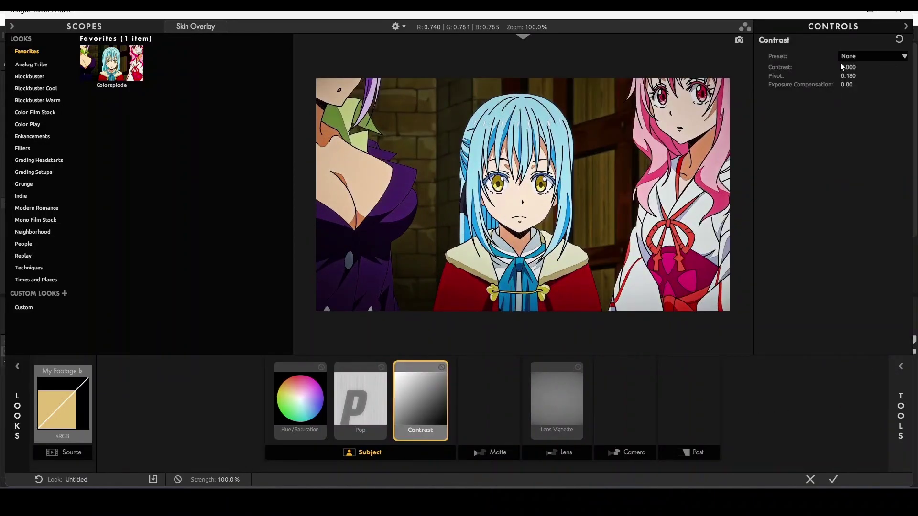
mouse_move(848, 67)
left_mouse_down()
mouse_move(863, 67)
mouse_move(841, 67)
mouse_move(849, 67)
left_mouse_up()
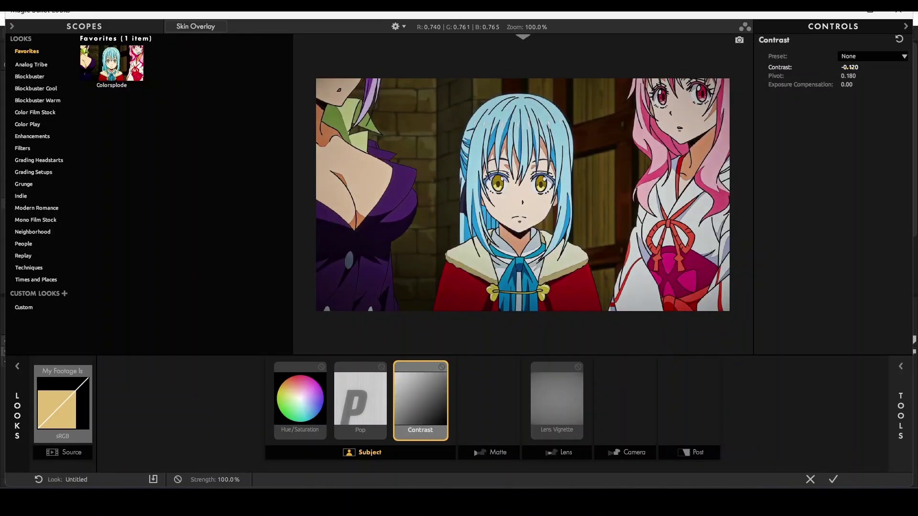
left_click_drag(850, 75, 804, 76)
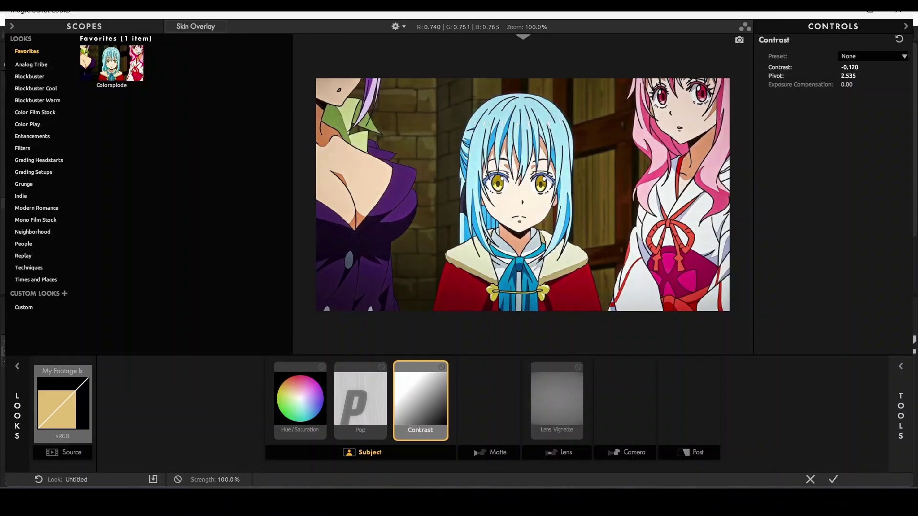
Step: Add a LUT tool to the Subject stage after the Contrast tool
left_click(900, 392)
scroll(727, 284, "down", 1)
left_click(655, 318)
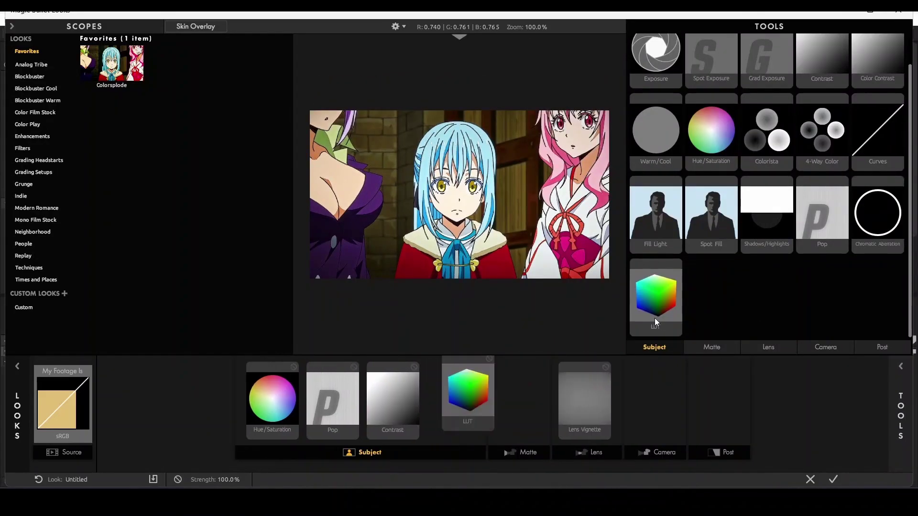
Step: Try the Bloodbag, Emlo and Blue Unity LUTs on the look
left_click(854, 68)
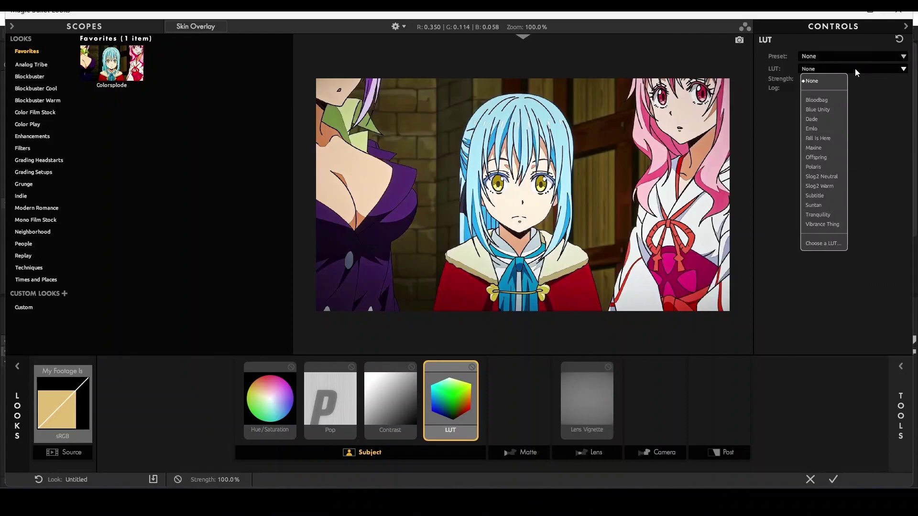
left_click(821, 101)
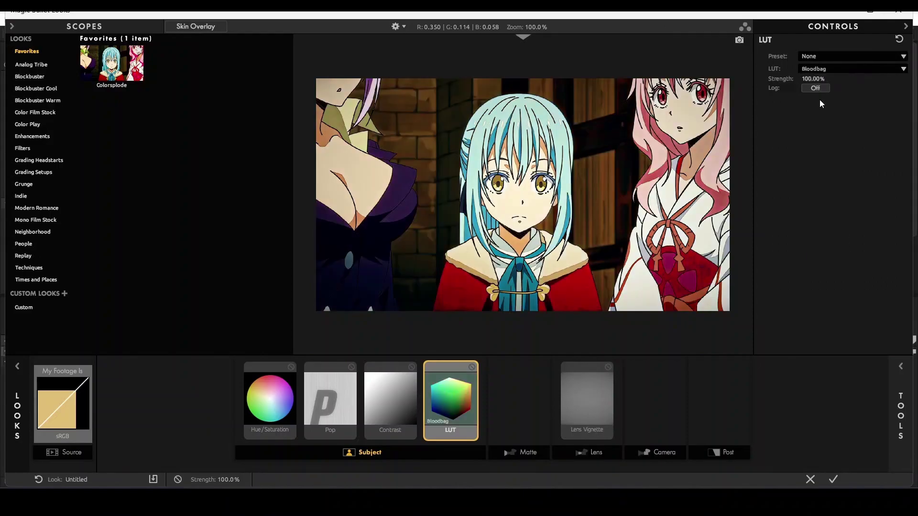
left_click(836, 70)
left_click(815, 128)
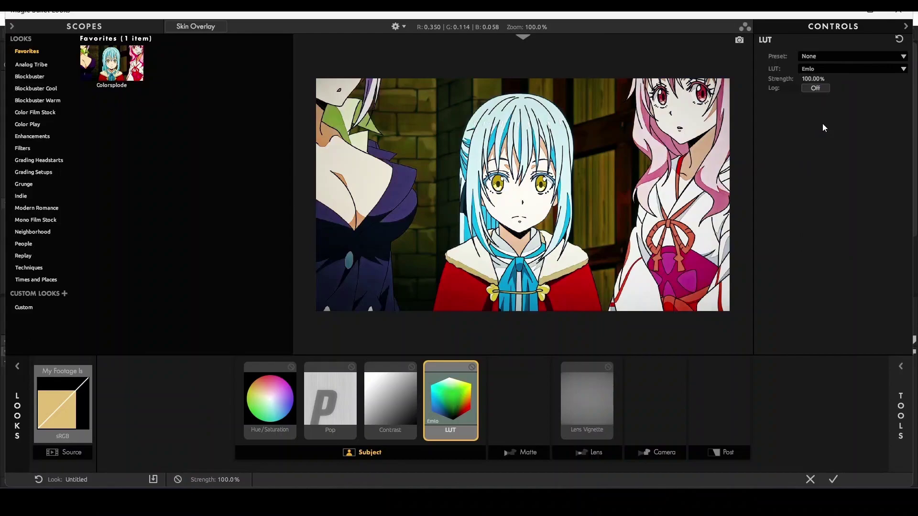
left_click(868, 70)
left_click(825, 110)
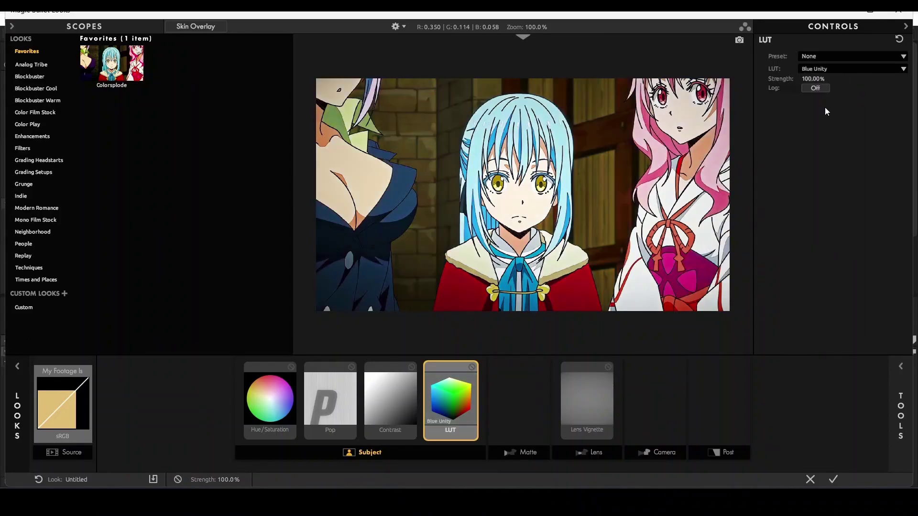
Step: Choose the Dade LUT at 50% strength and accept the finished look
left_click(853, 70)
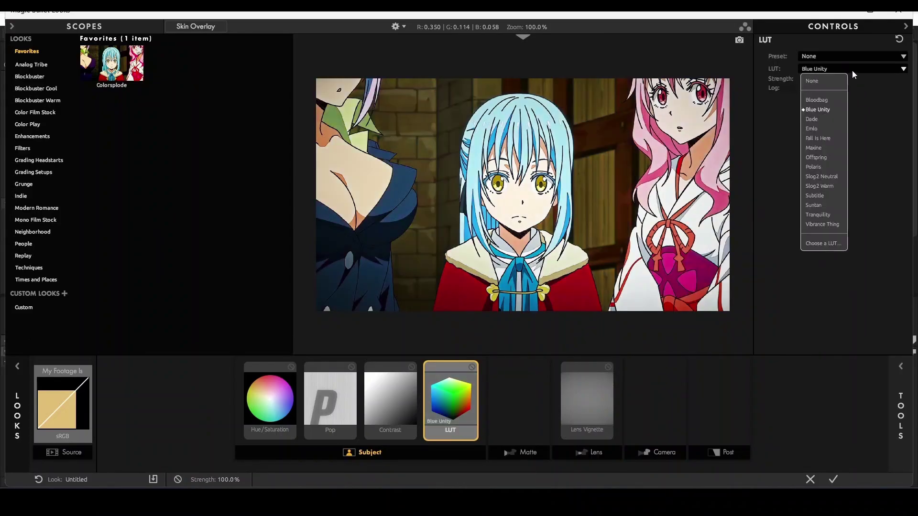
left_click(816, 120)
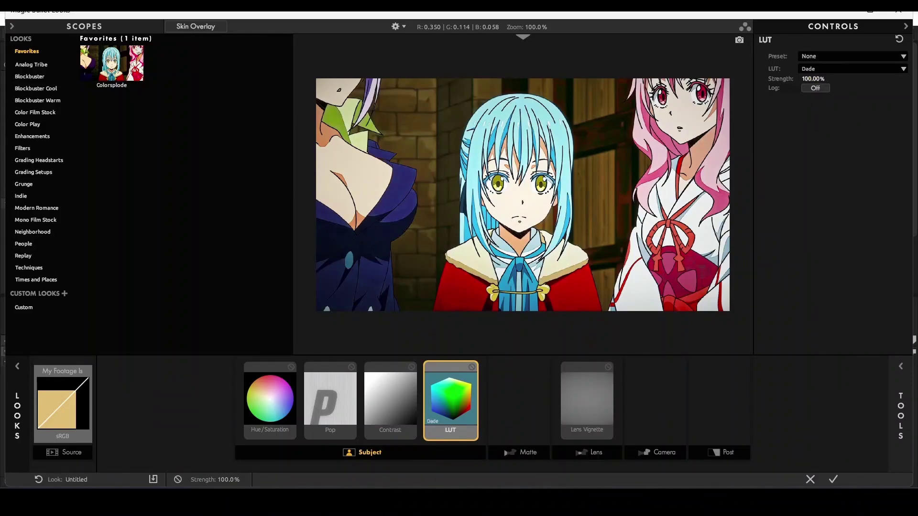
left_click_drag(812, 78, 763, 79)
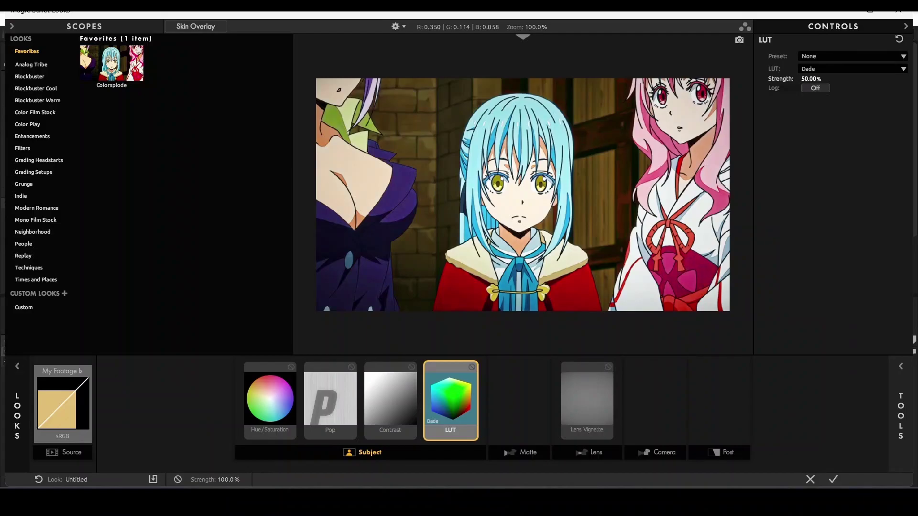
left_click(837, 478)
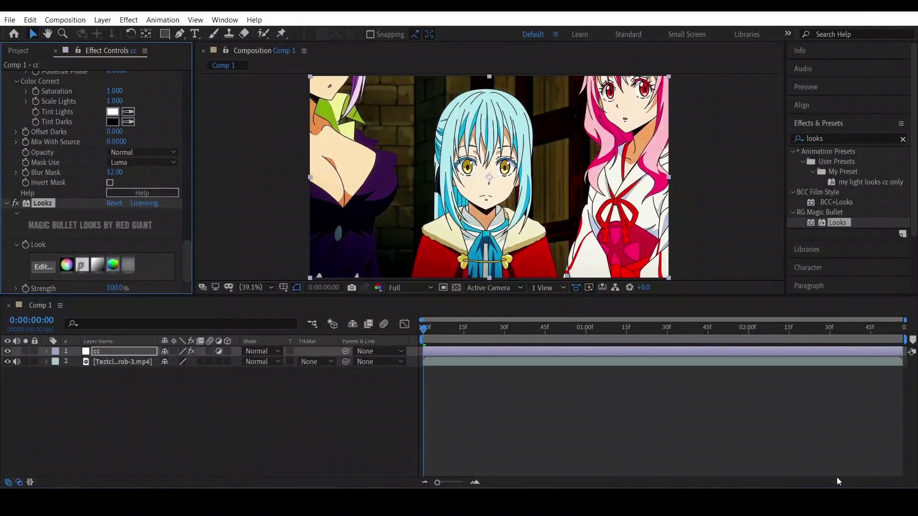
Step: Compare the frame with the cc layer hidden and shown, enlarging the composition view
left_click(8, 351)
left_click(7, 353)
left_click_drag(537, 297, 537, 405)
left_click(8, 460)
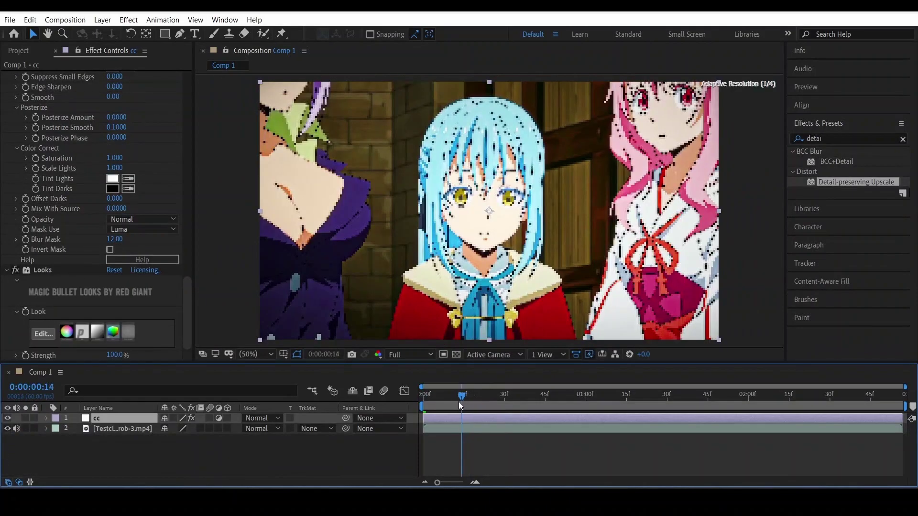
left_click_drag(458, 401, 452, 401)
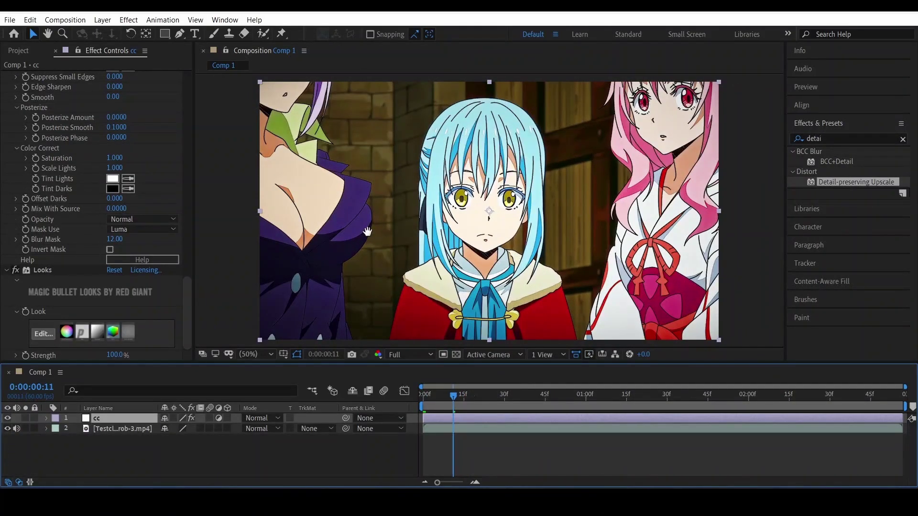
Step: Find the Gaussian Blur effect, apply it to the cc layer and set its blurriness to 2.5
scroll(367, 232, "up", 1)
left_click_drag(367, 231, 530, 64)
key("period")
left_click_drag(373, 158, 515, 187)
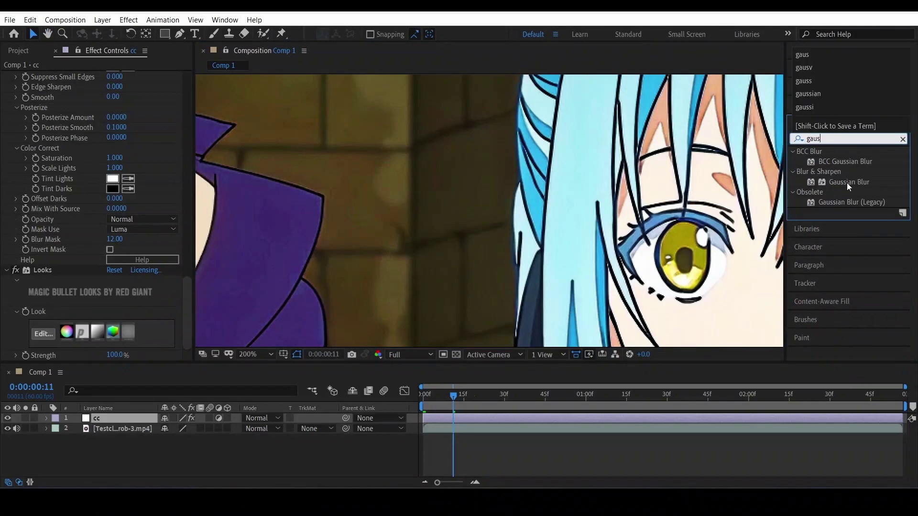
left_click_drag(847, 183, 596, 418)
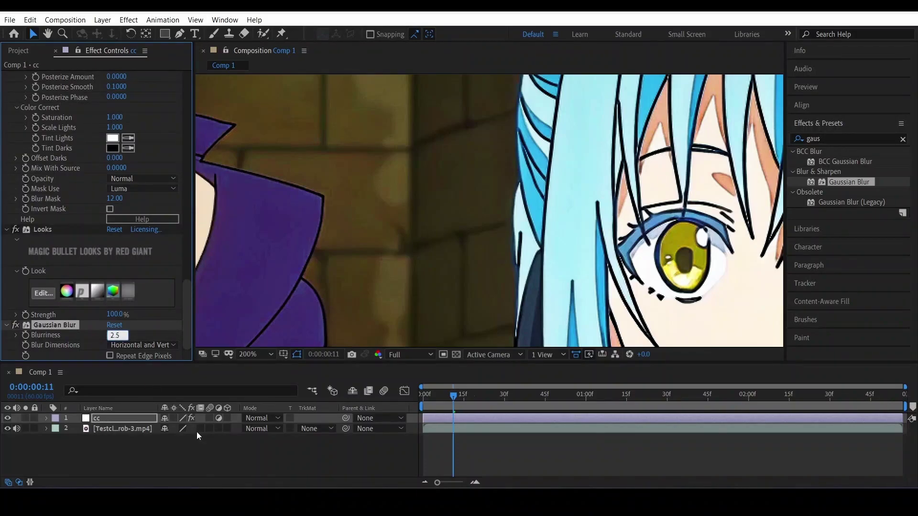
left_click(295, 467)
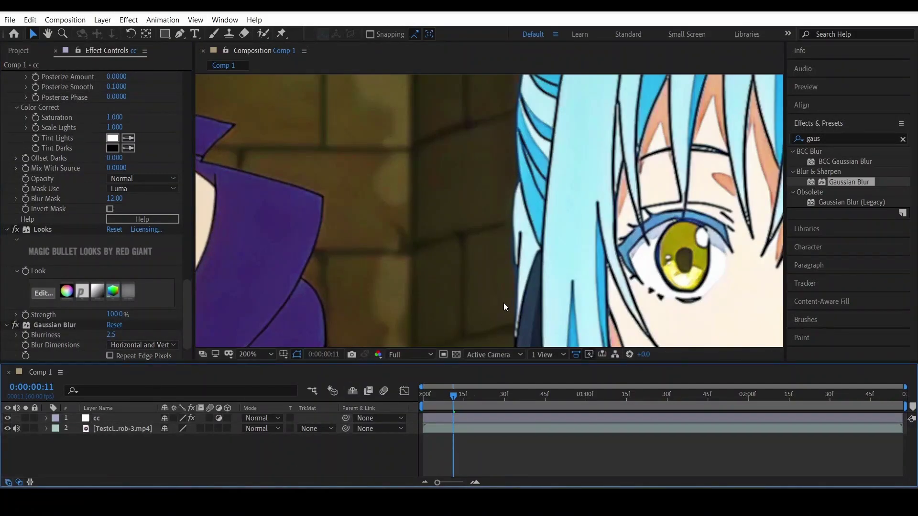
Step: Compare the image with Gaussian Blur switched off and on, both close up on the eye and over the whole frame
left_click(16, 325)
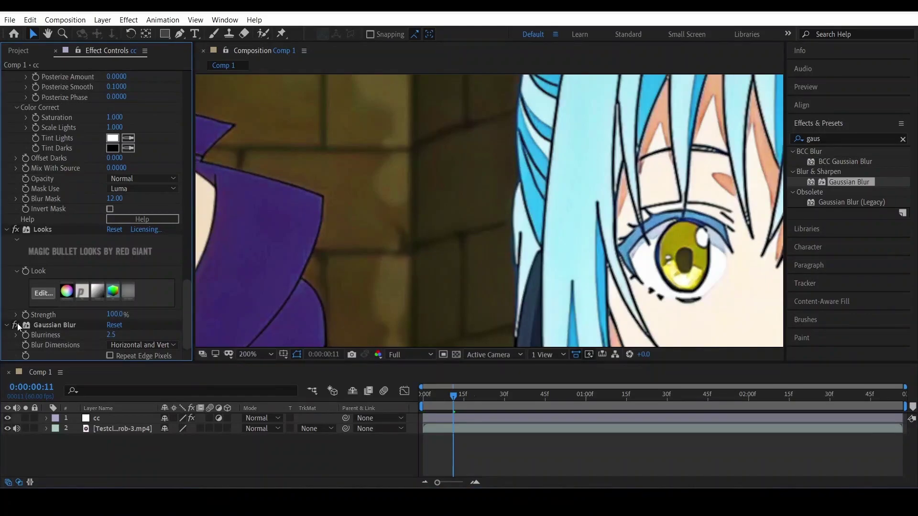
left_click(16, 325)
left_click(17, 325)
key("shift+slash")
left_click(440, 403)
left_click(16, 327)
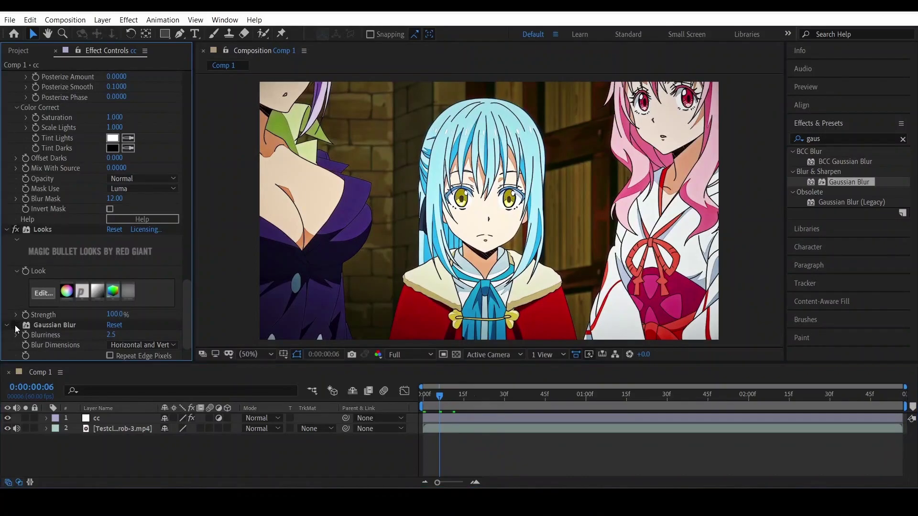
Step: Preview the graded composition from its first frame
left_click_drag(475, 392, 376, 399)
key("h")
key("space")
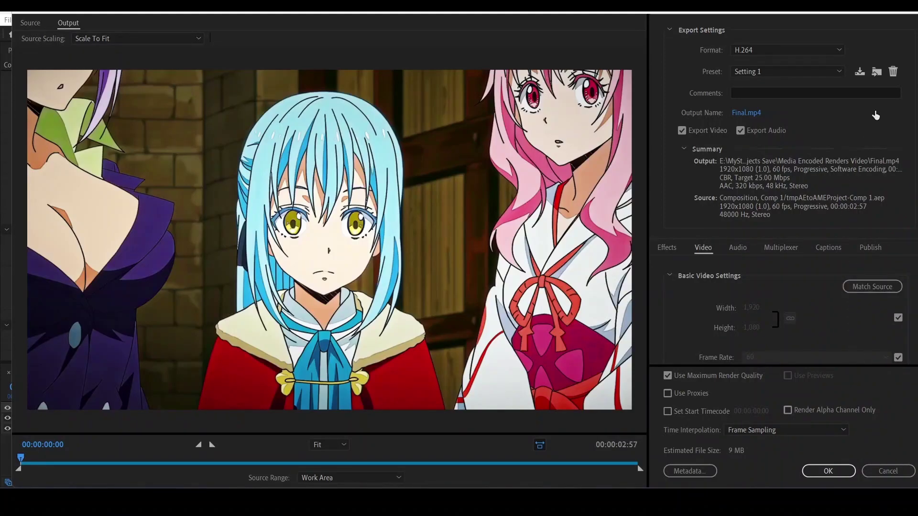
Step: Go through the video export settings of Final.mp4 and select CBR as the bitrate encoding
left_click_drag(891, 12, 879, 12)
left_click_drag(915, 263, 915, 266)
scroll(774, 311, "down", 5)
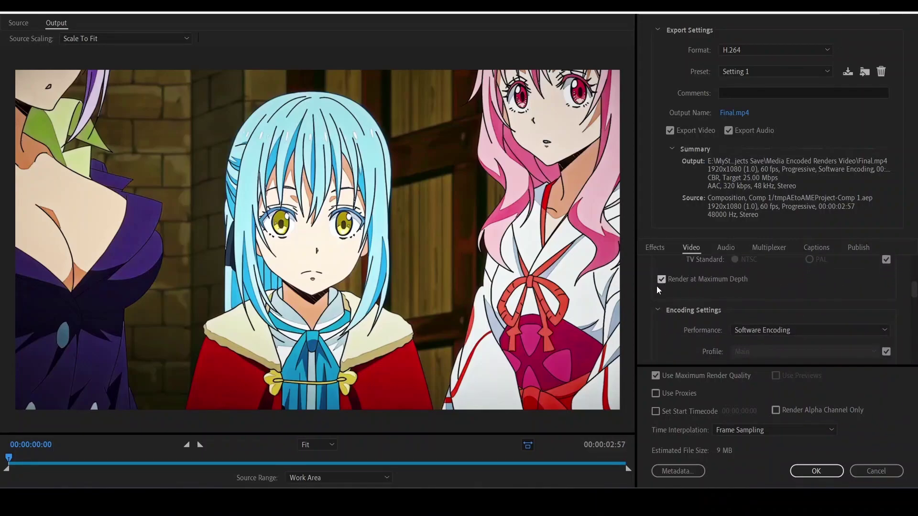
scroll(914, 297, "down", 1)
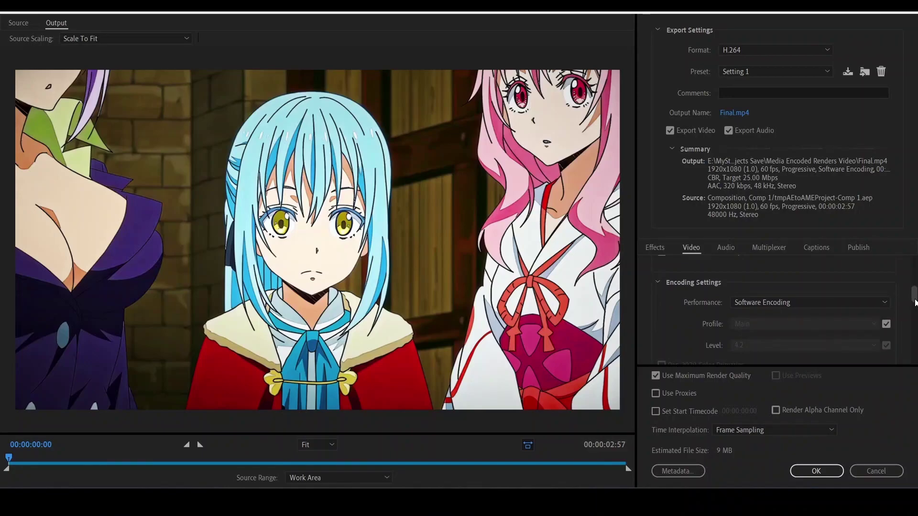
scroll(915, 297, "down", 4)
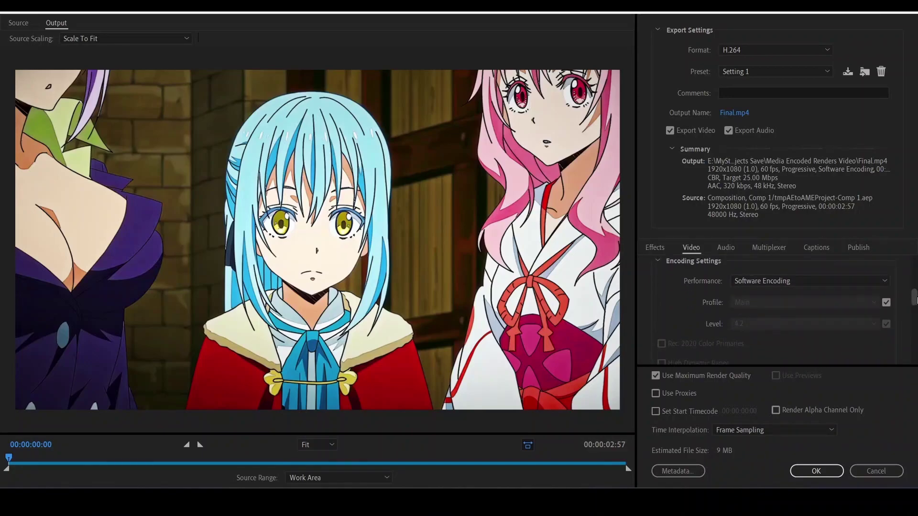
scroll(915, 297, "down", 3)
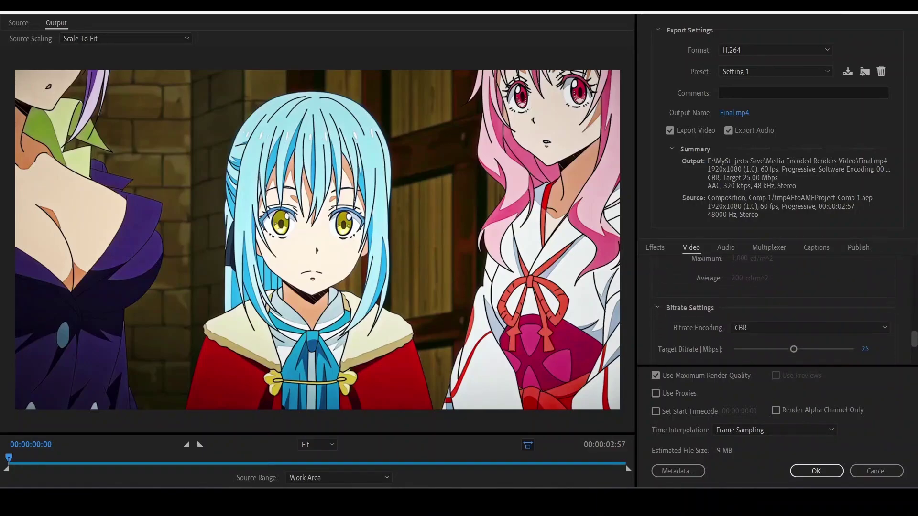
left_click(760, 292)
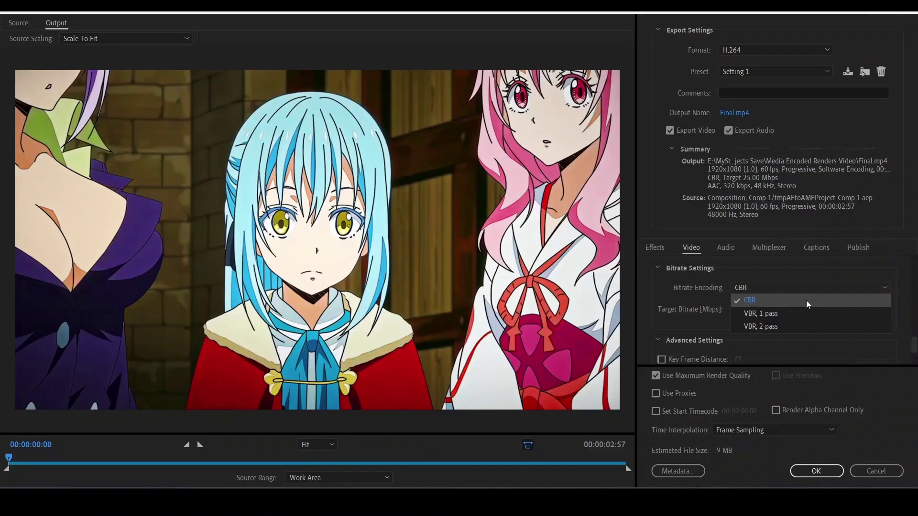
left_click(807, 300)
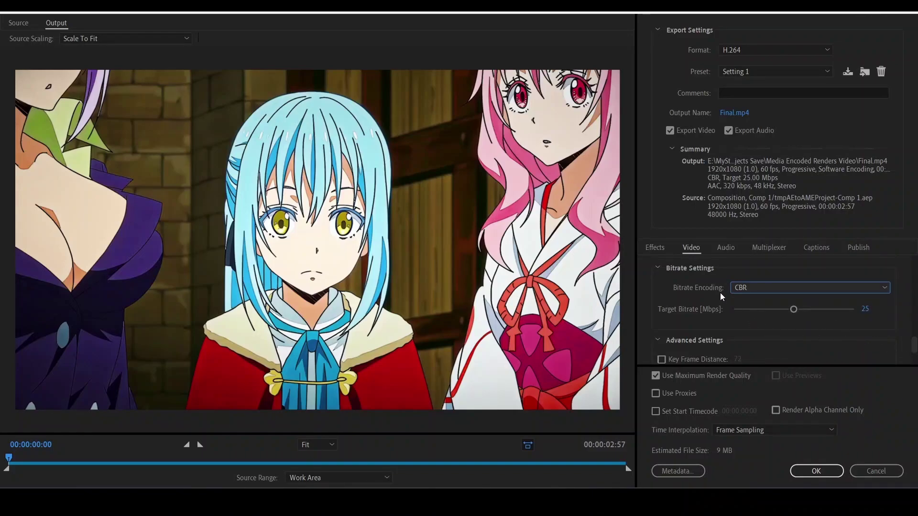
Step: Check the remaining video export settings of Final.mp4, accept them and start encoding the render queue
scroll(915, 344, "down", 3)
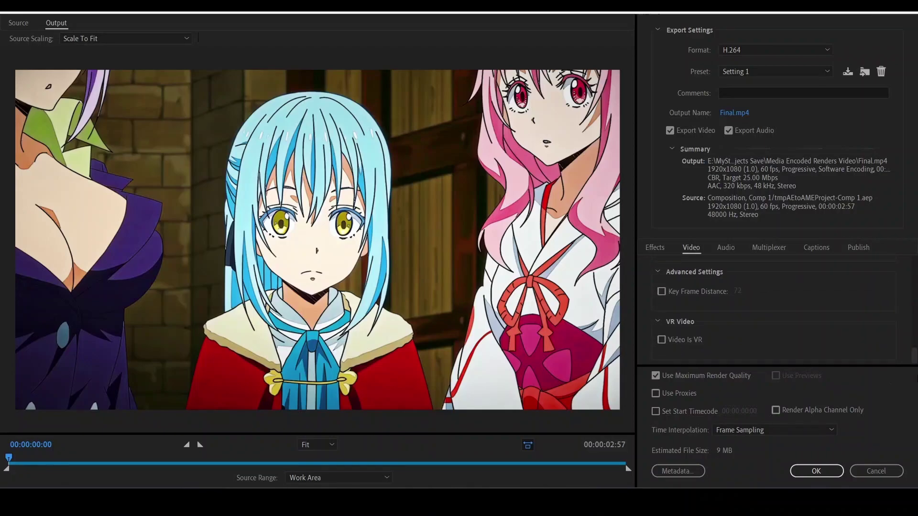
left_click(827, 472)
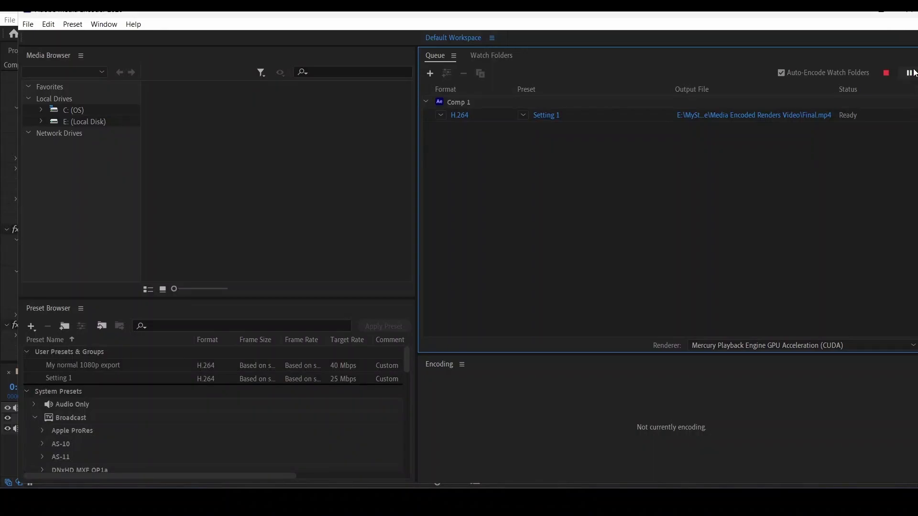
left_click(914, 73)
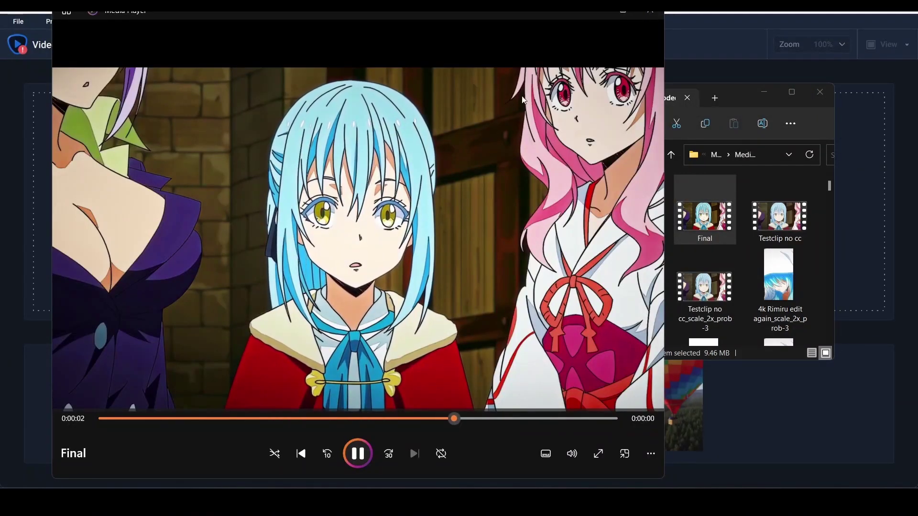
Step: Close the playback of the rendered Final clip, load Final.mp4 into Video Enhance AI and inspect the face close up
left_click(650, 12)
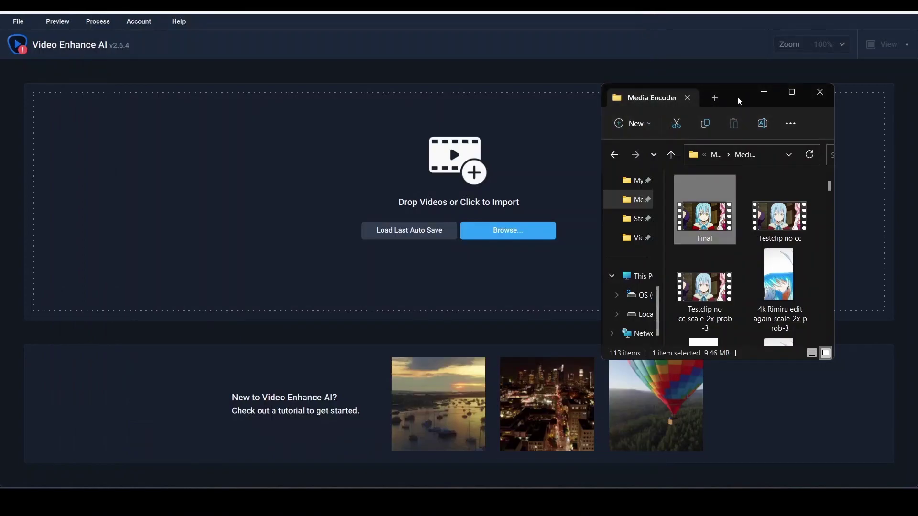
left_click_drag(708, 215, 575, 171)
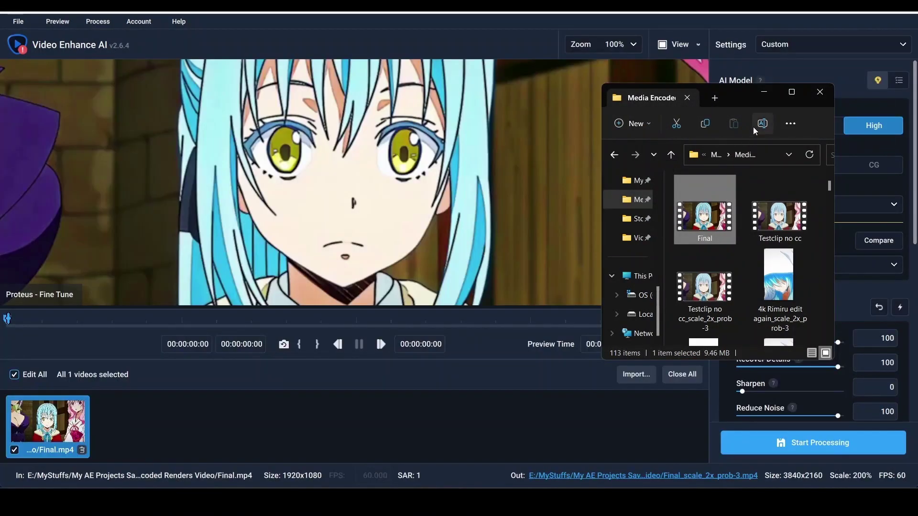
left_click(764, 91)
scroll(356, 190, "down", 1)
scroll(356, 190, "up", 2)
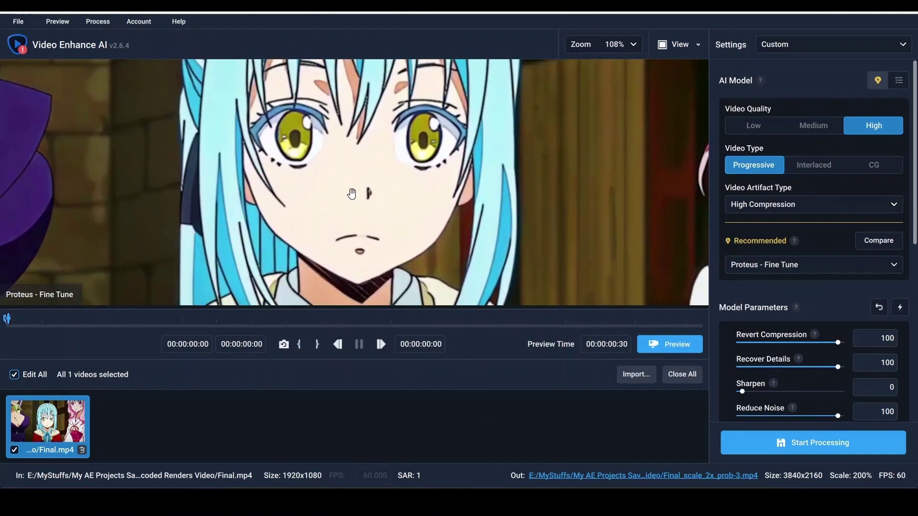
Step: Set the Proteus model's Sharpen parameter to 15 and choose 200% as the output size
scroll(892, 236, "down", 4)
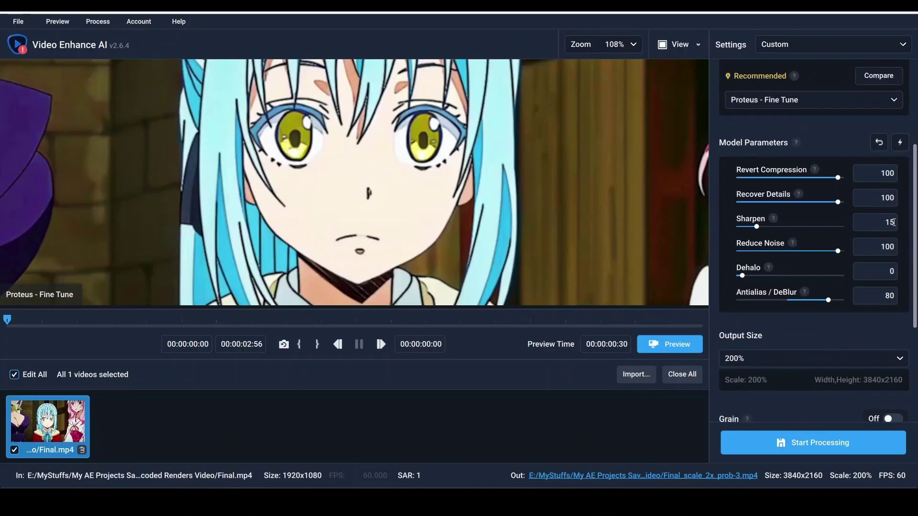
scroll(915, 224, "down", 4)
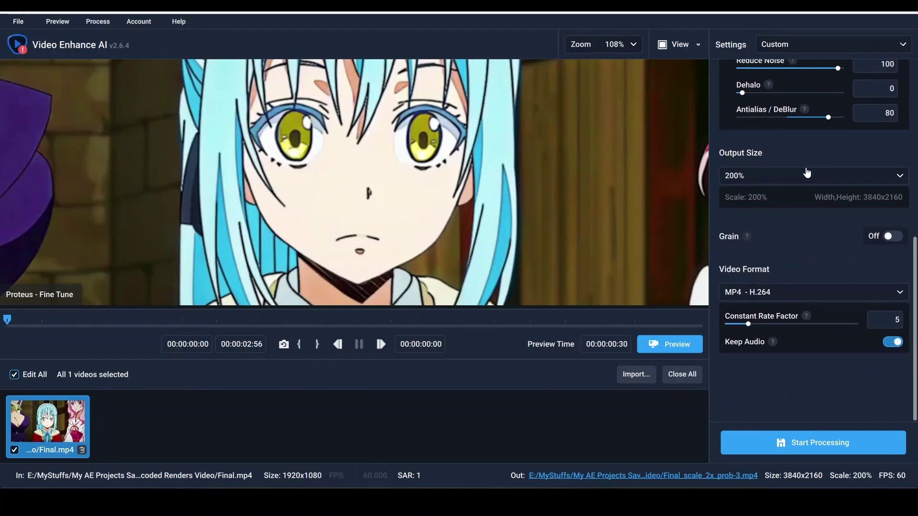
left_click(806, 173)
left_click(806, 174)
Step: Preview the enhancement, compare it with the original close up and over the whole frame, and start processing Final.mp4
left_click(669, 346)
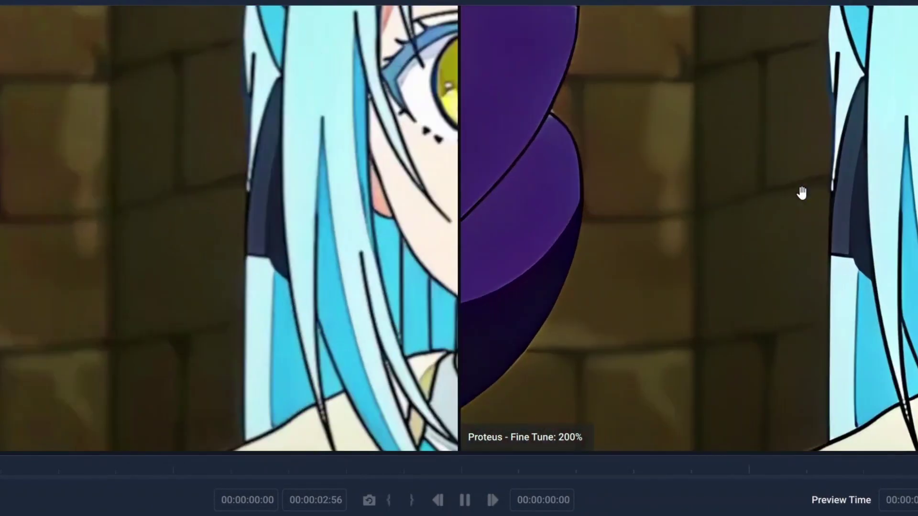
left_click_drag(802, 193, 433, 236)
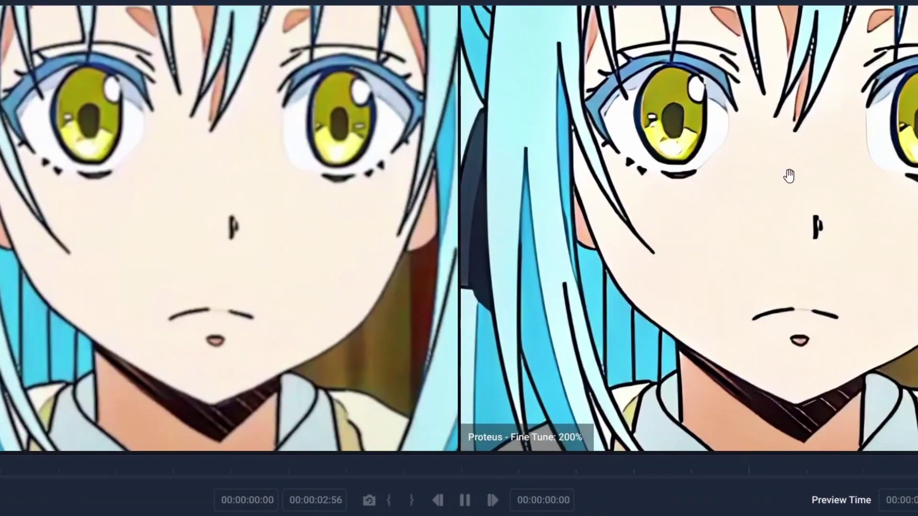
left_click_drag(702, 312, 557, 143)
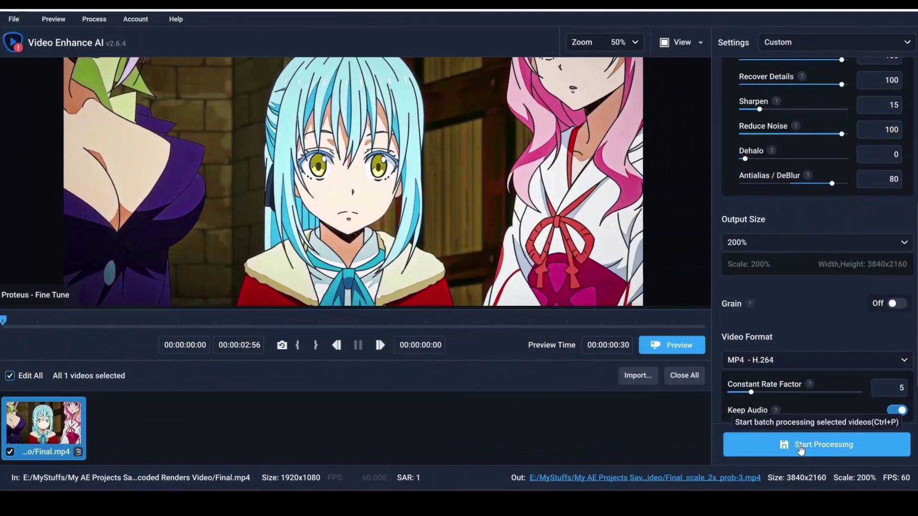
left_click(800, 444)
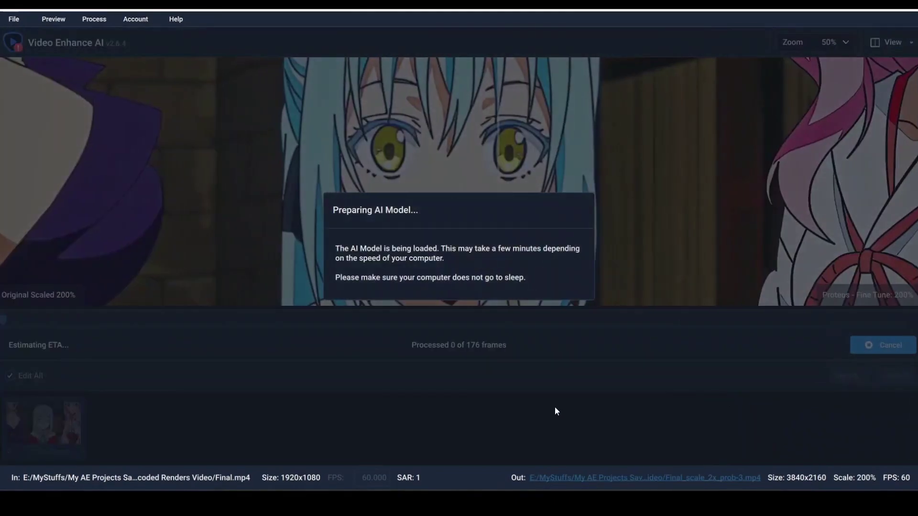